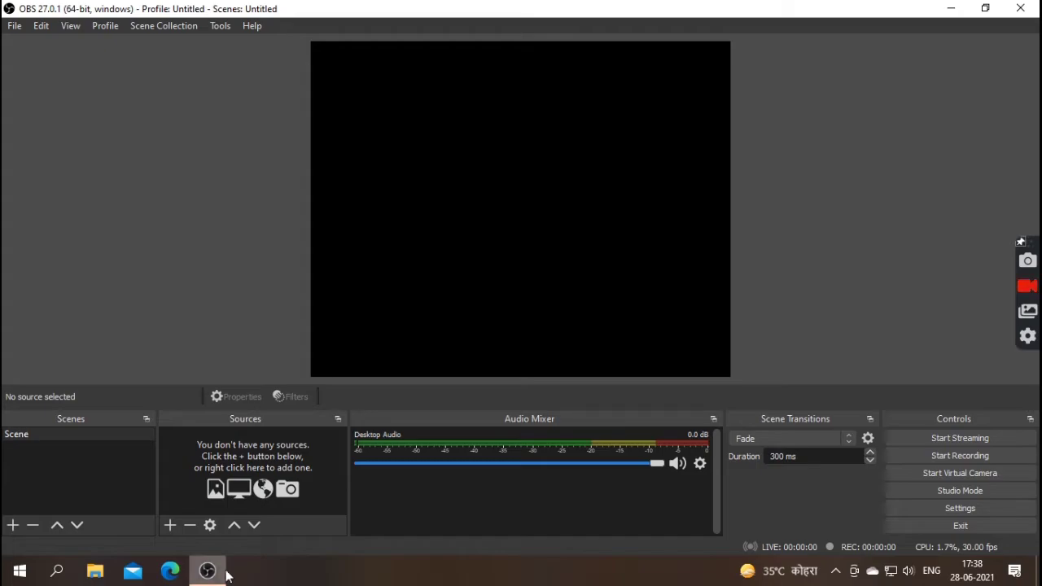
- Minimise the empty OBS Studio window and open Microsoft Edge on a new tab
click(218, 570)
click(169, 570)
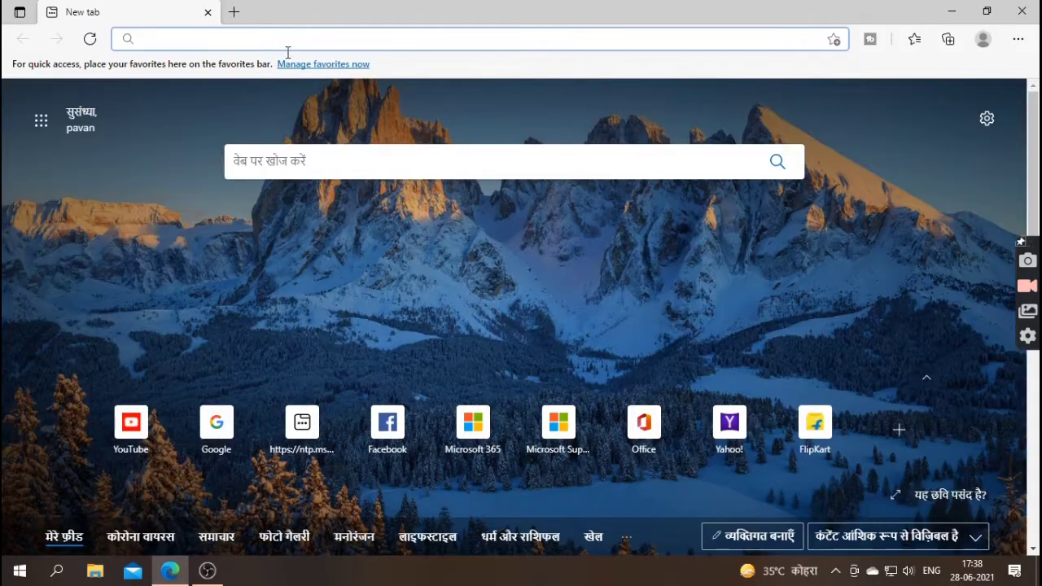
- Search Google for 'streamelements' and open the 'StreamElements | The Ultimate Streamer Platform' result
click(219, 432)
click(219, 432)
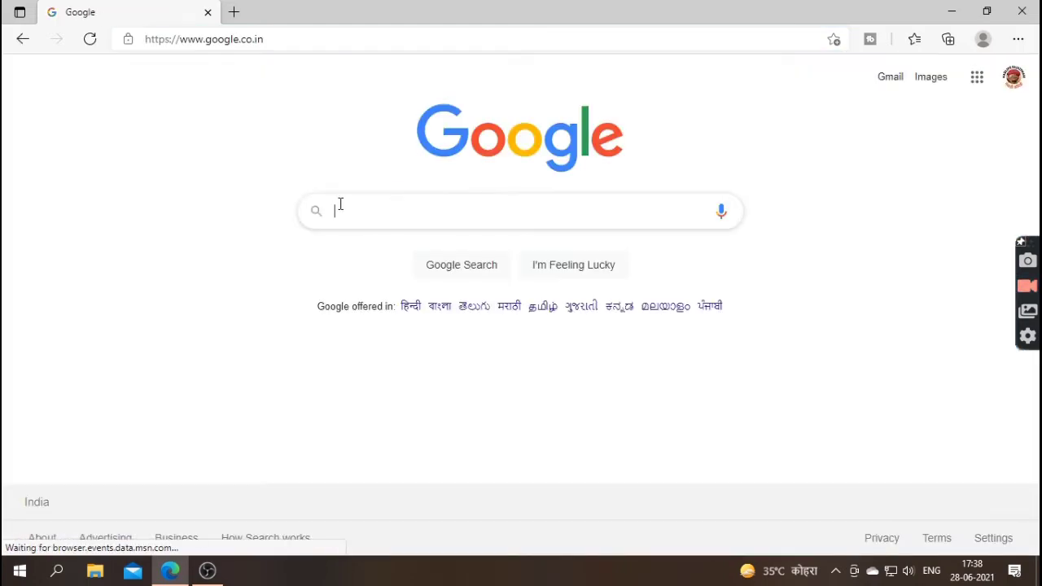
click(347, 213)
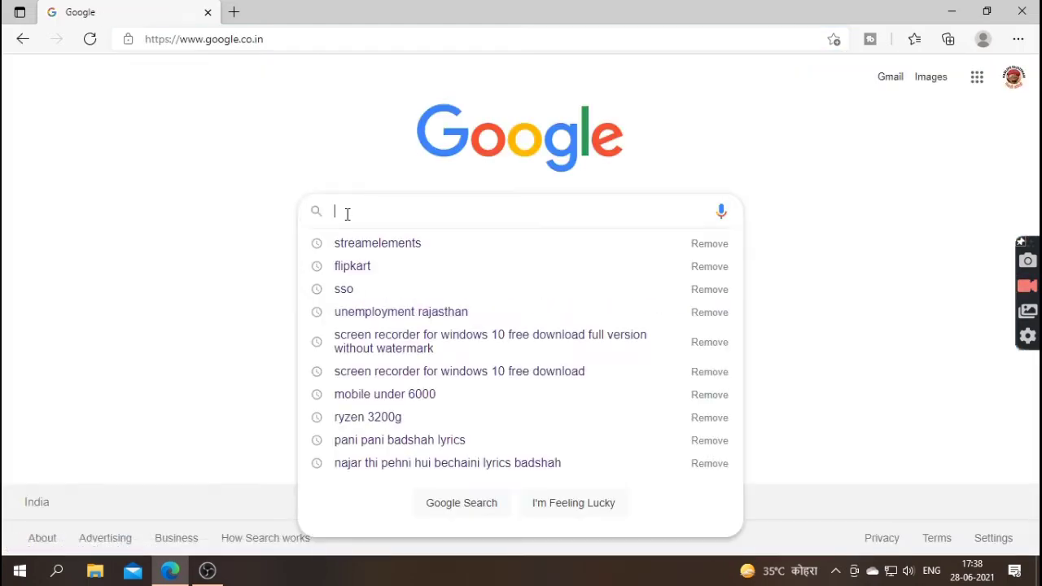
click(378, 244)
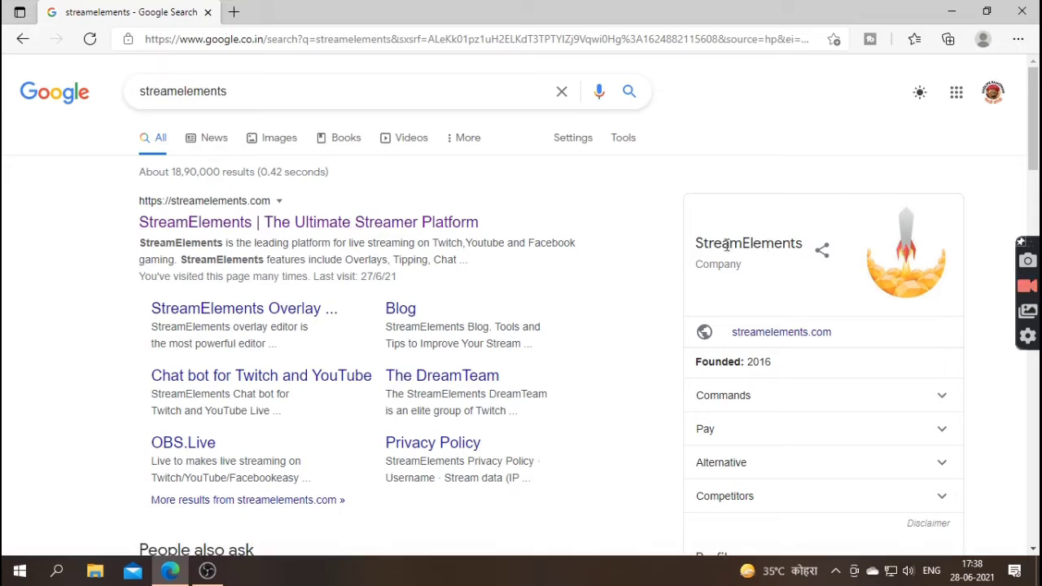
click(413, 223)
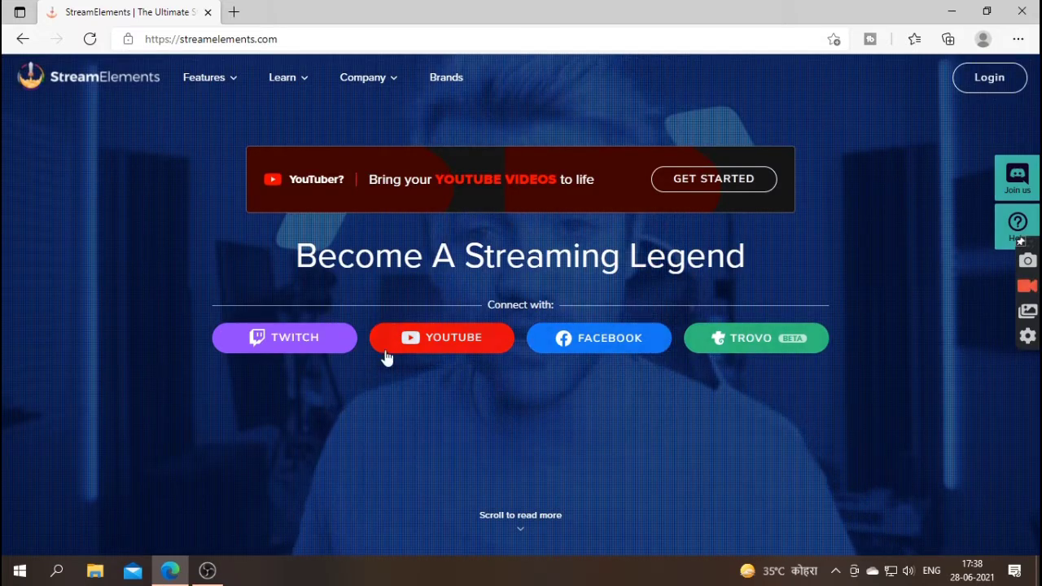
- Connect to StreamElements with YouTube and choose the Google account to sign in with
click(456, 354)
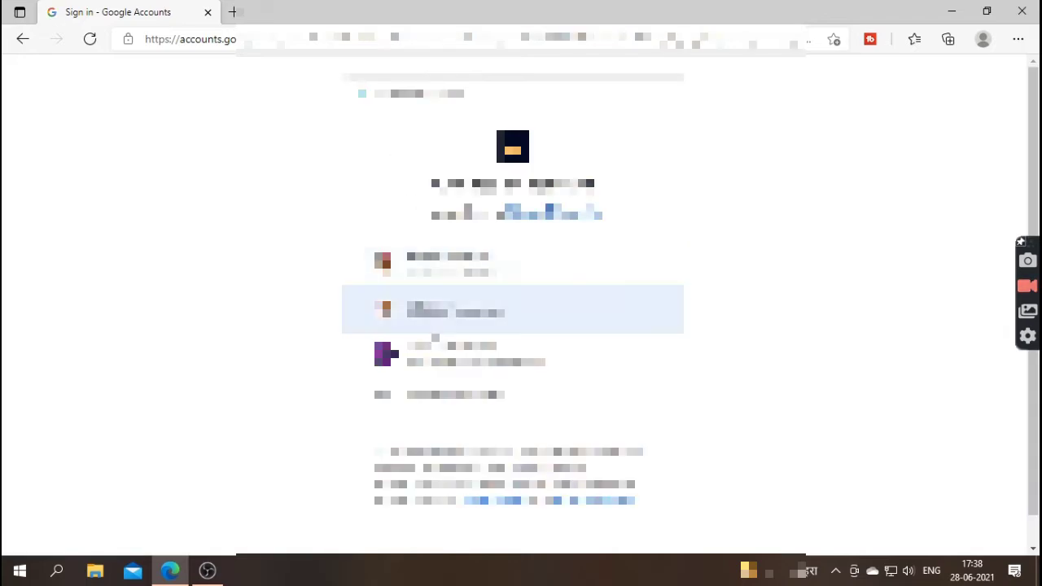
click(456, 354)
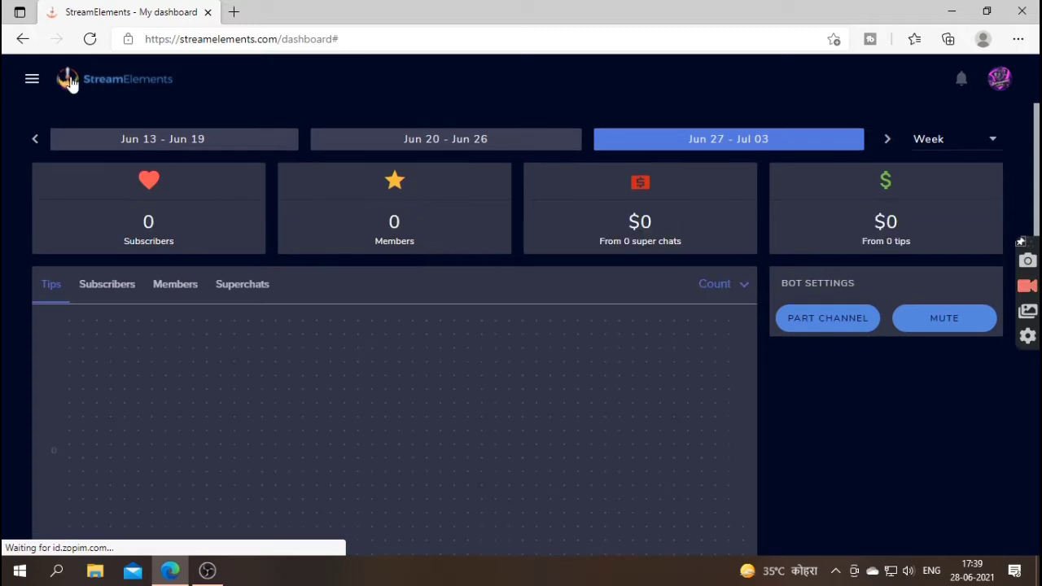
- Open the Themes gallery under Streaming tools and browse its Alerts, Widgets and Themes tabs
click(33, 81)
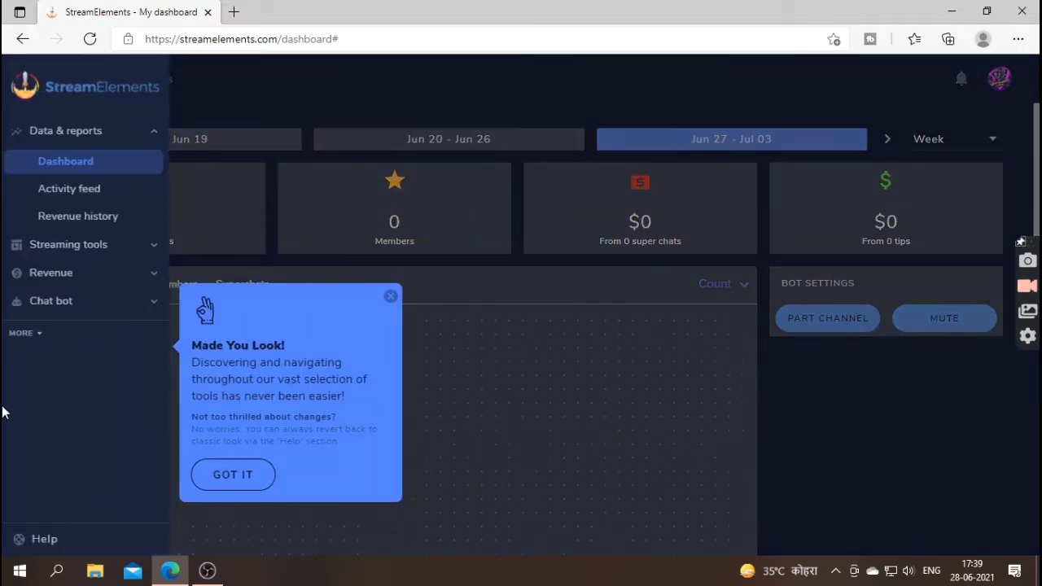
click(63, 247)
click(59, 192)
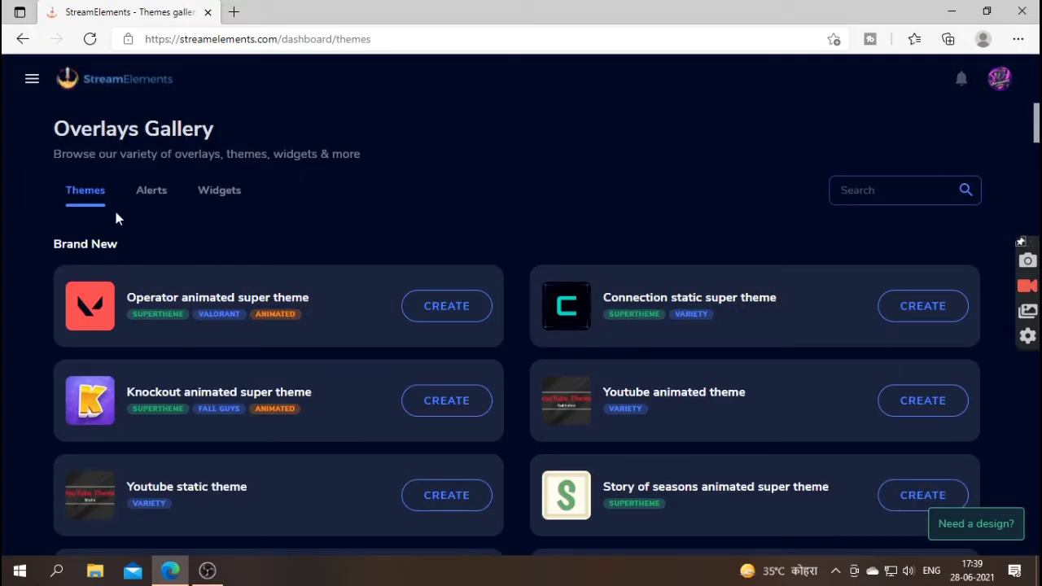
click(165, 195)
click(213, 193)
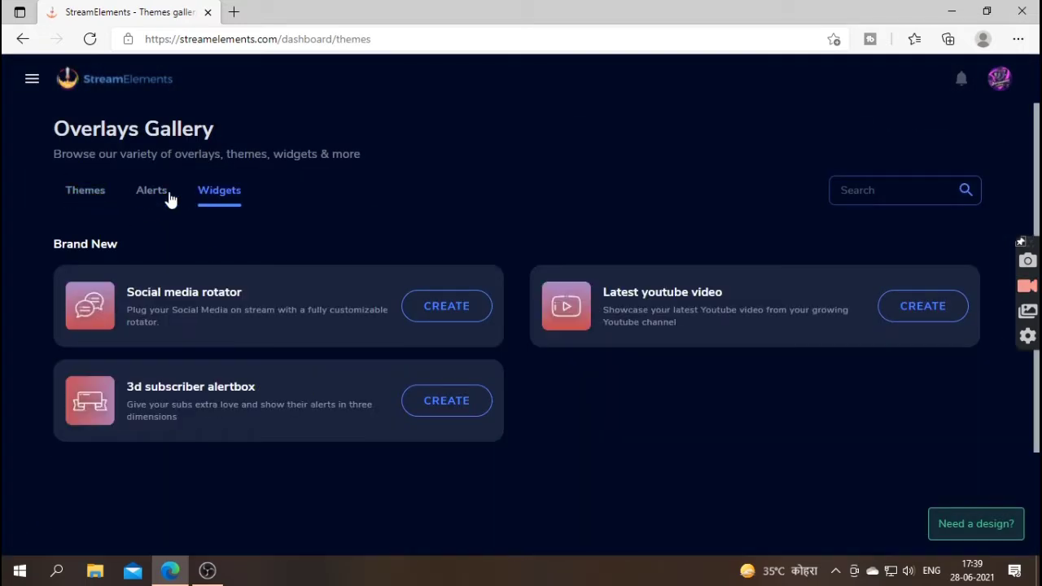
click(165, 199)
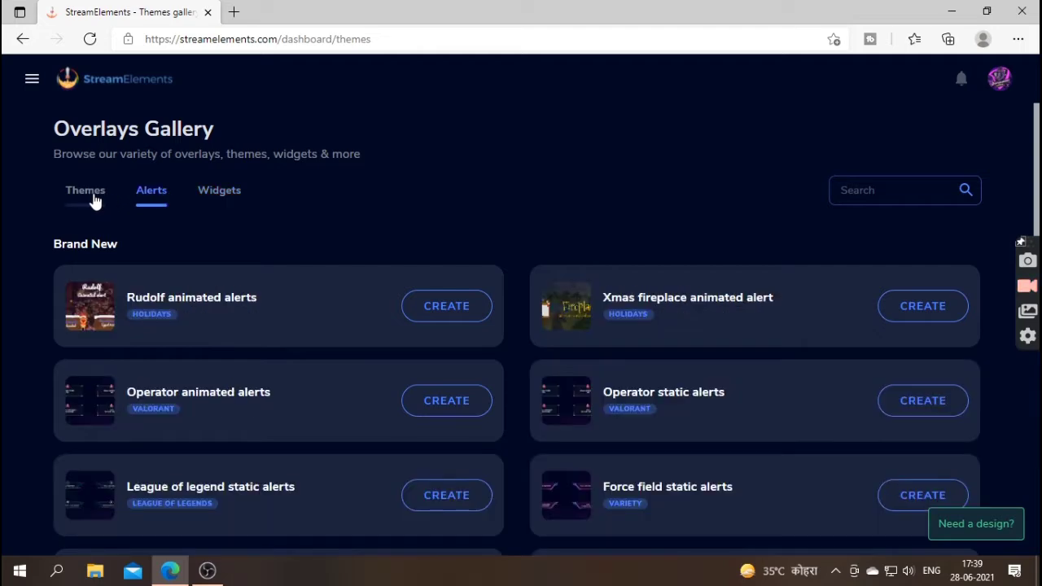
click(94, 197)
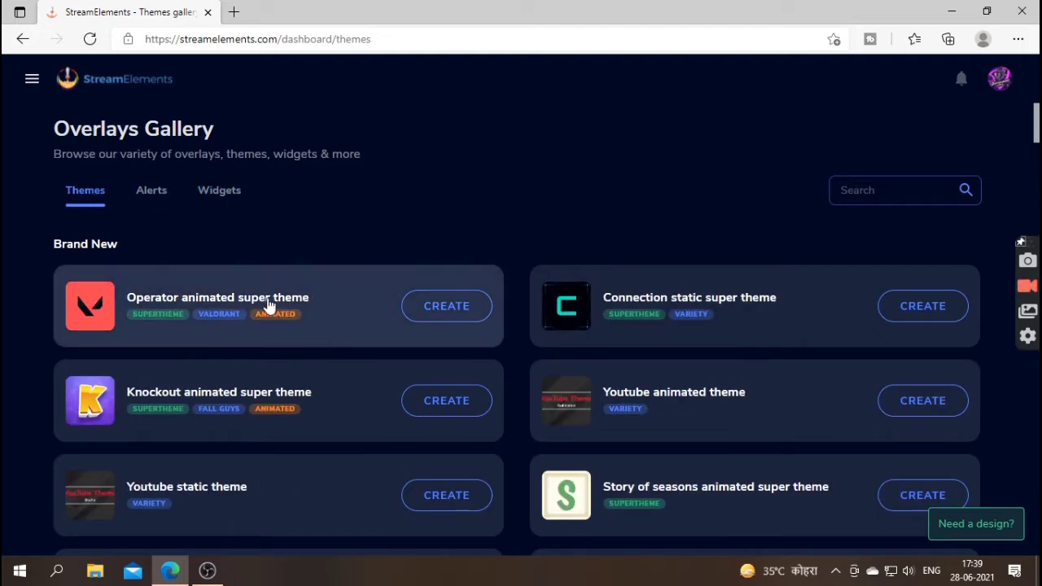
- Scroll through the themes and open the Fluffy bunny animated super theme
scroll(281, 311, down, 1)
scroll(280, 310, down, 5)
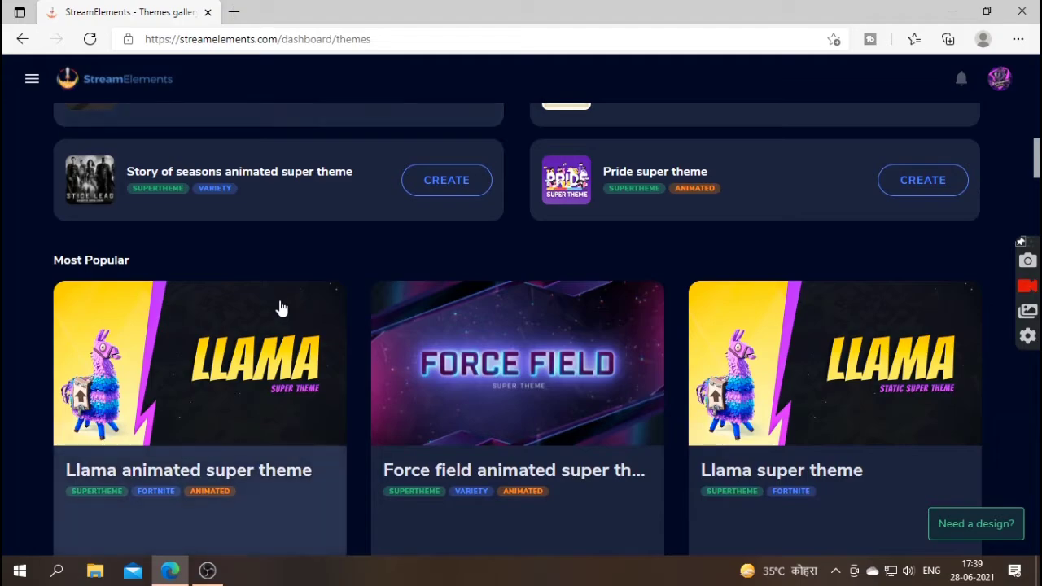
scroll(282, 310, down, 10)
scroll(284, 308, down, 15)
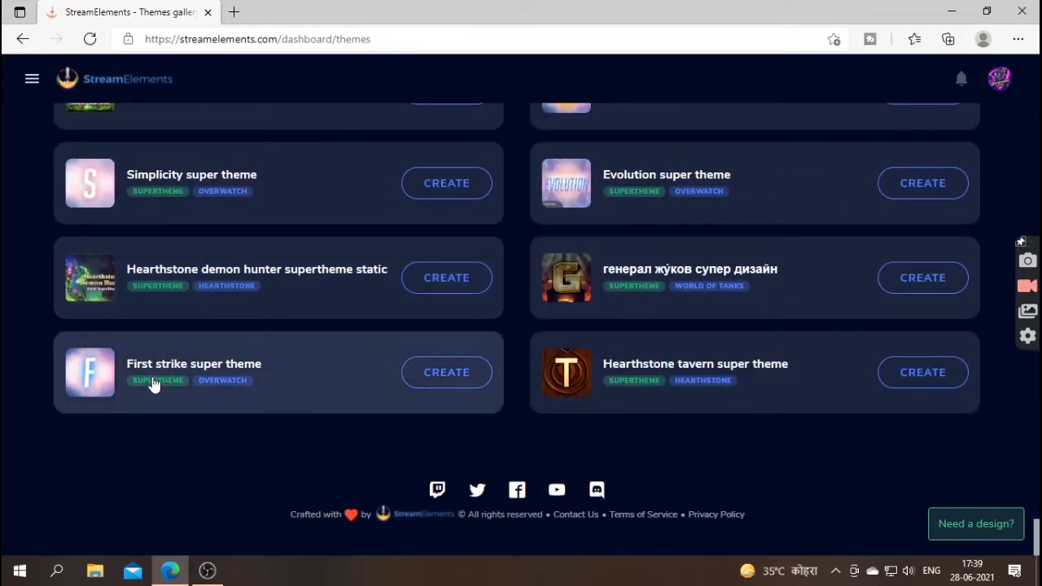
scroll(291, 210, up, 1)
scroll(290, 210, up, 5)
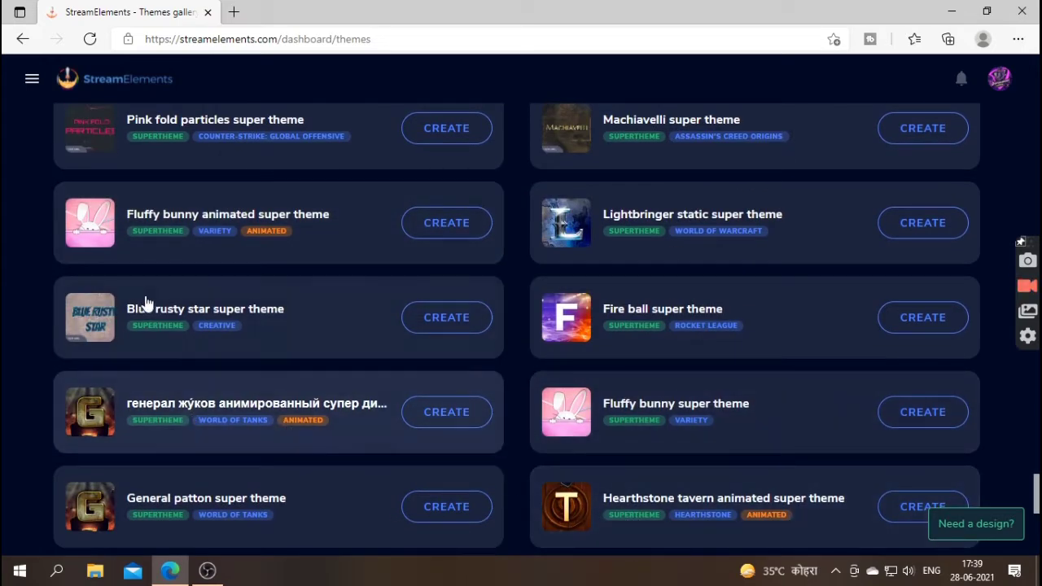
scroll(263, 207, up, 1)
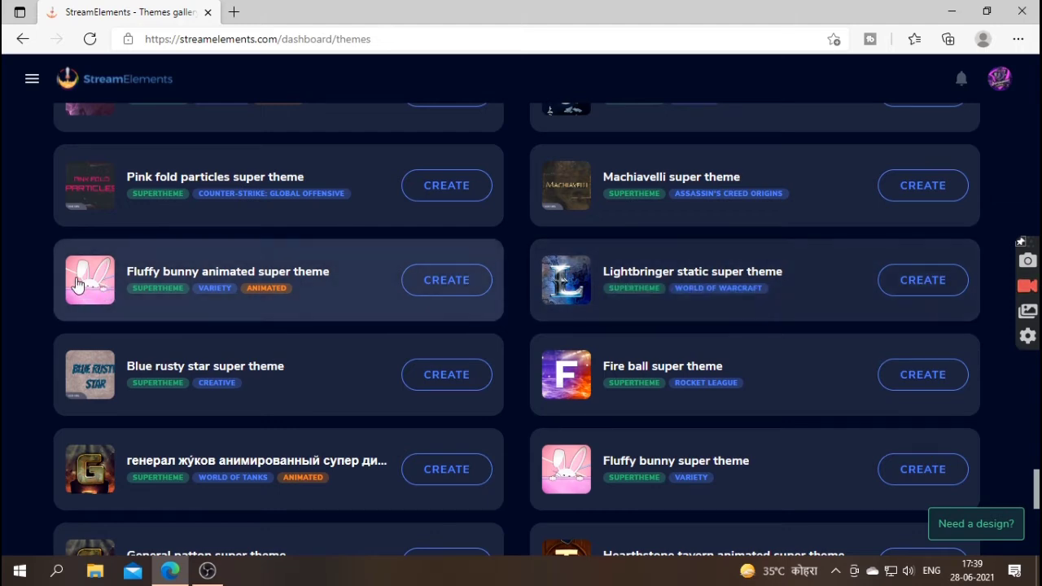
click(77, 282)
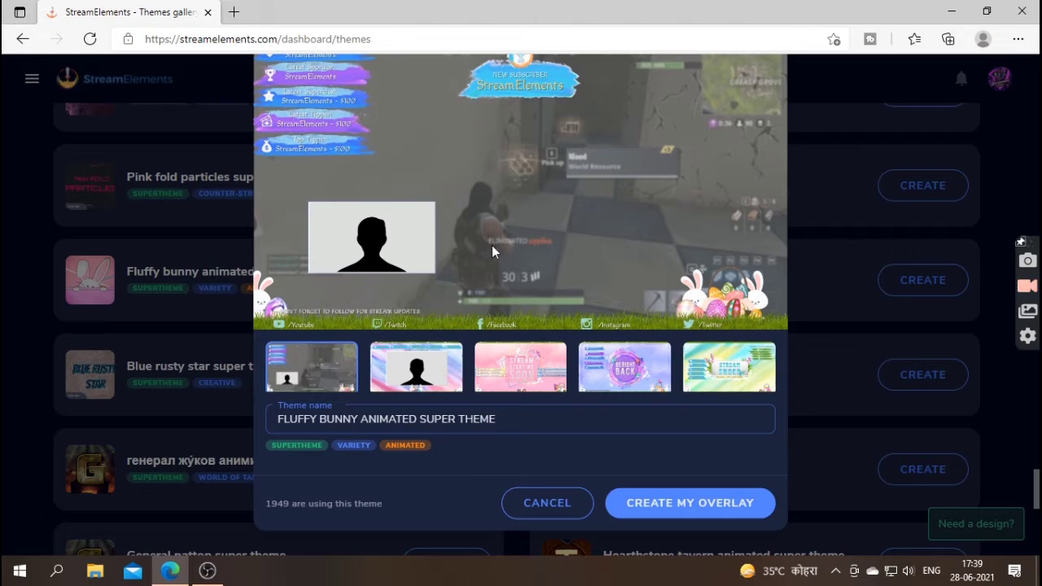
- Preview the theme's scenes, including Stream Starting Soon, Be Right Back and Stream Ended
click(427, 374)
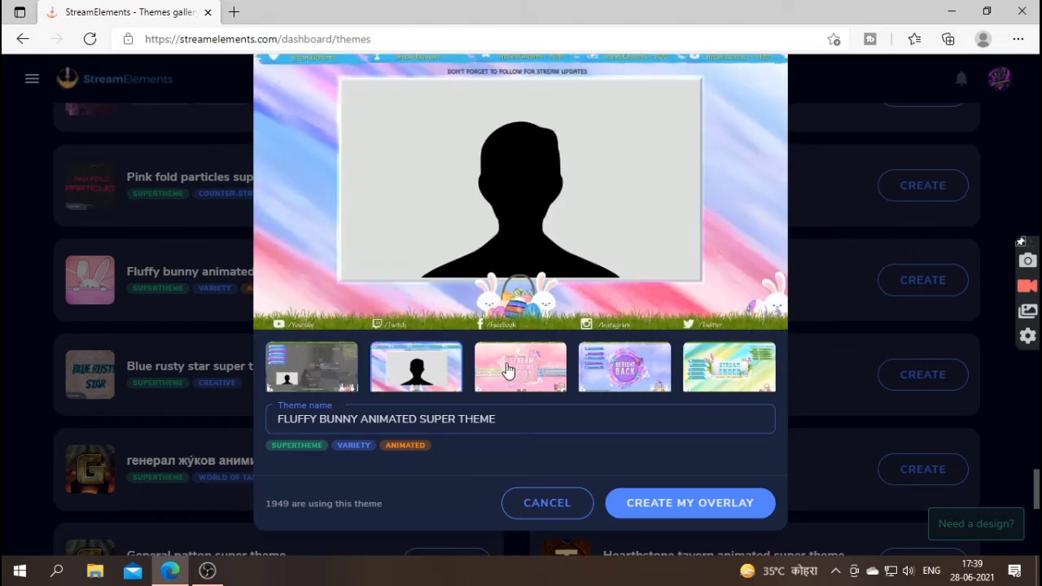
click(522, 368)
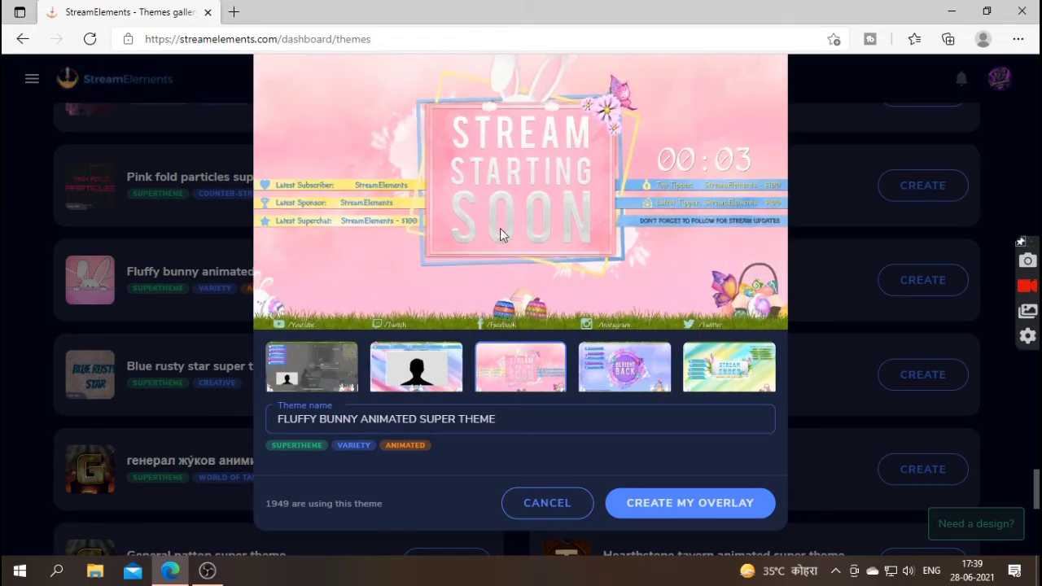
click(601, 377)
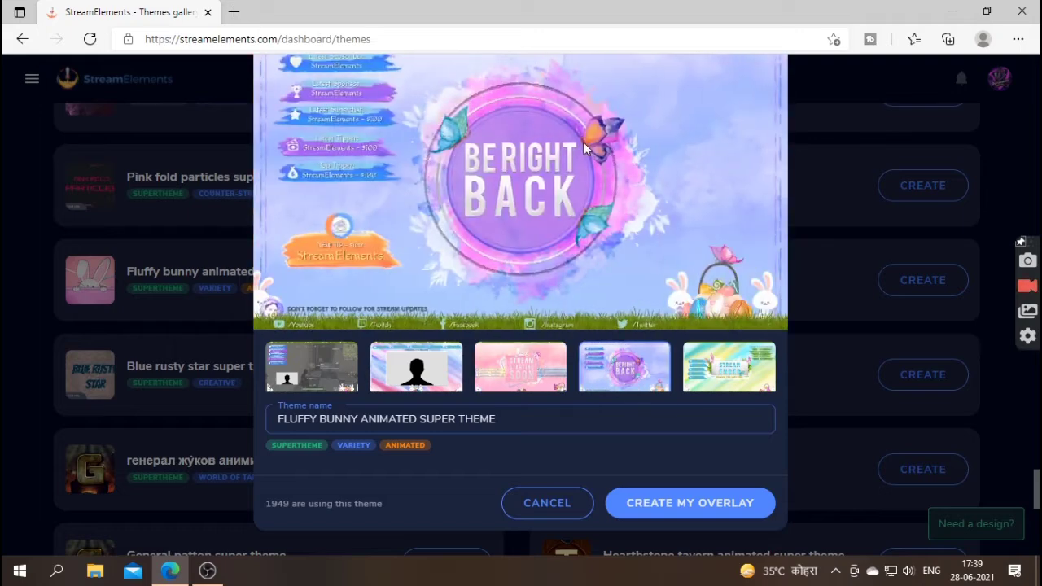
click(696, 368)
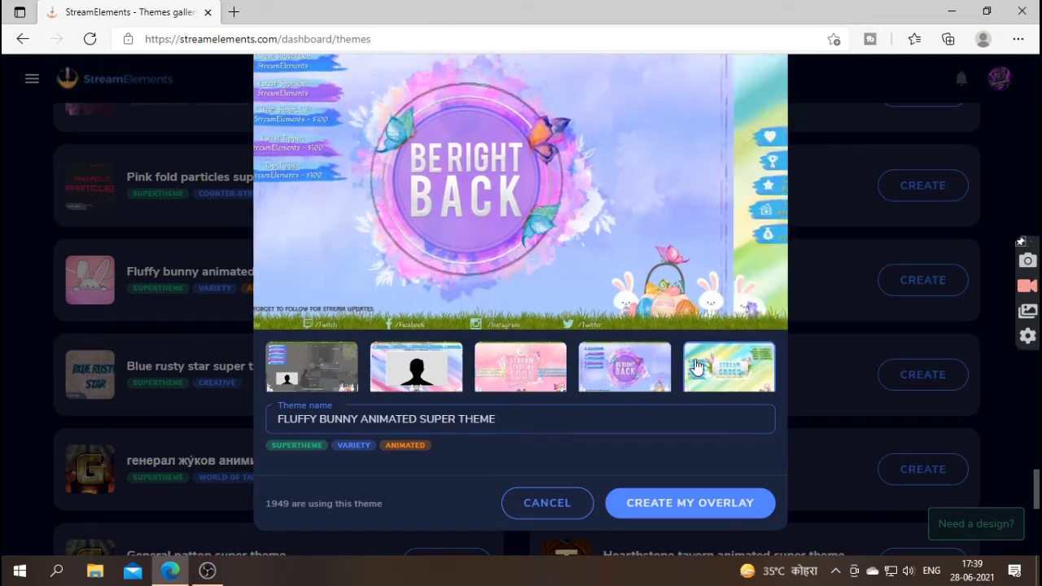
- Close the theme preview without creating it and return to the top of the gallery
click(815, 249)
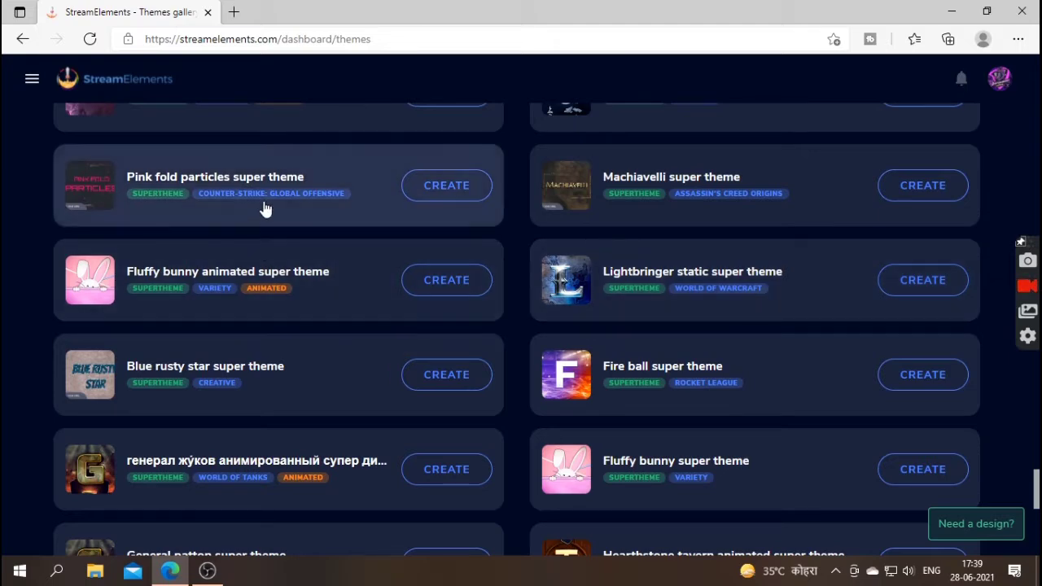
scroll(265, 209, up, 10)
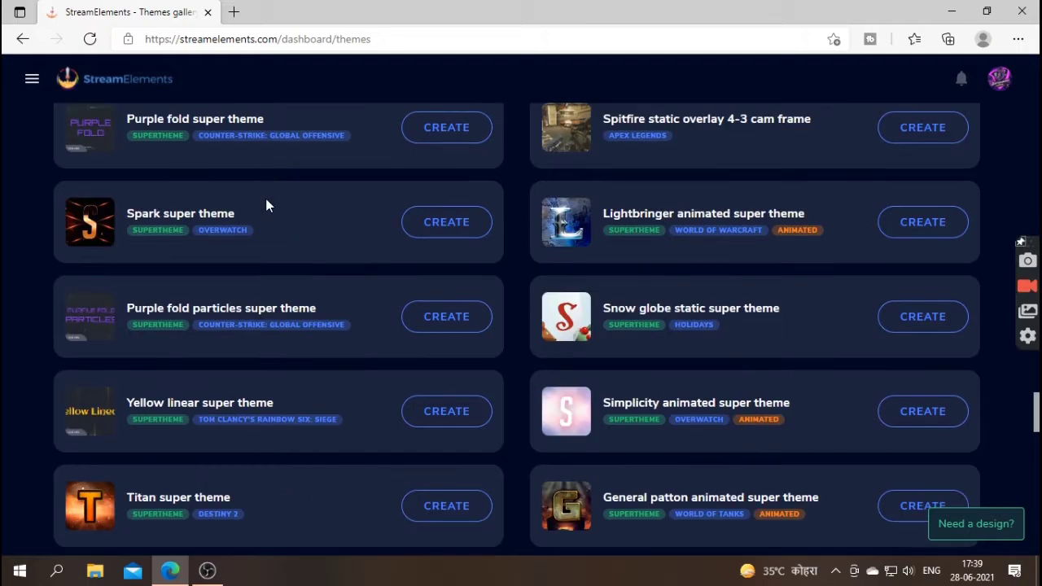
scroll(268, 207, up, 15)
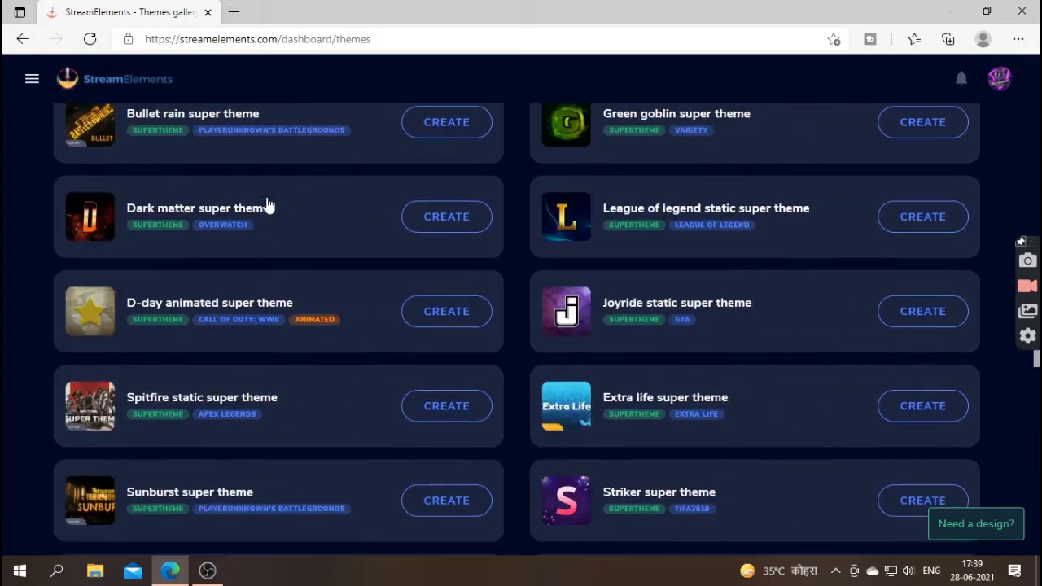
scroll(268, 206, up, 15)
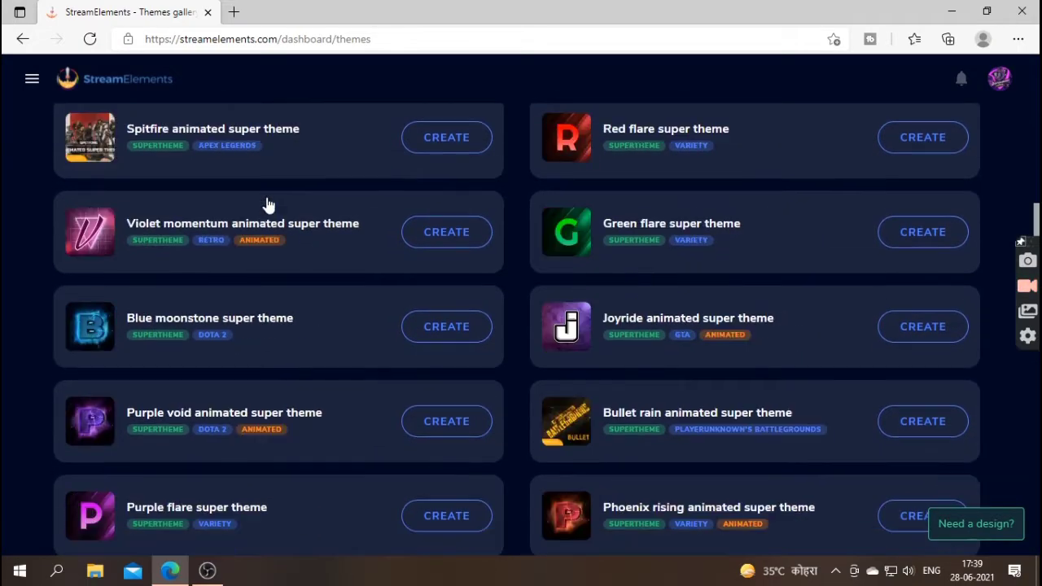
scroll(268, 205, up, 8)
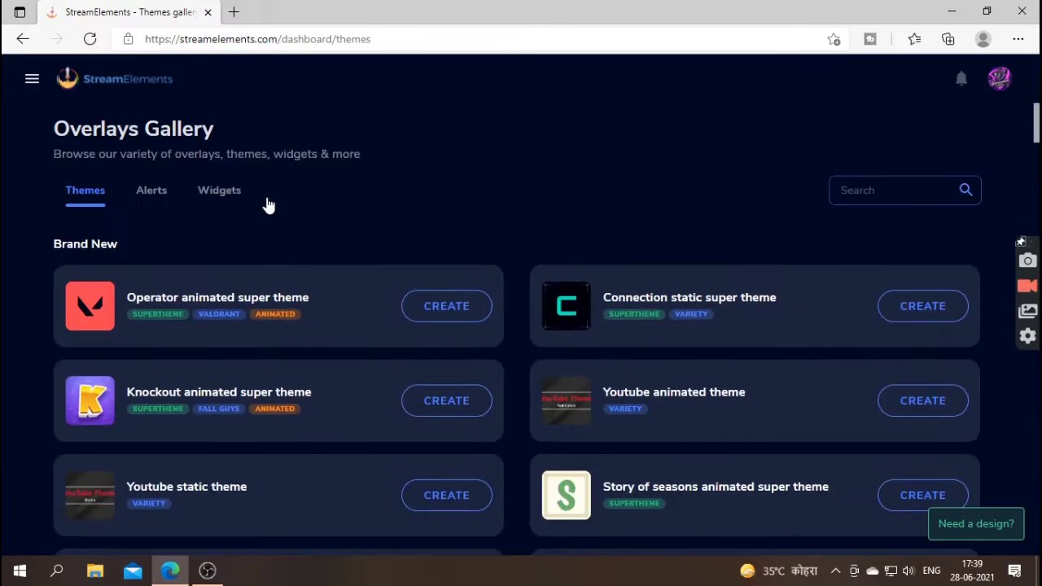
- Create an overlay from the Knockout animated super theme and go to My overlays
click(442, 403)
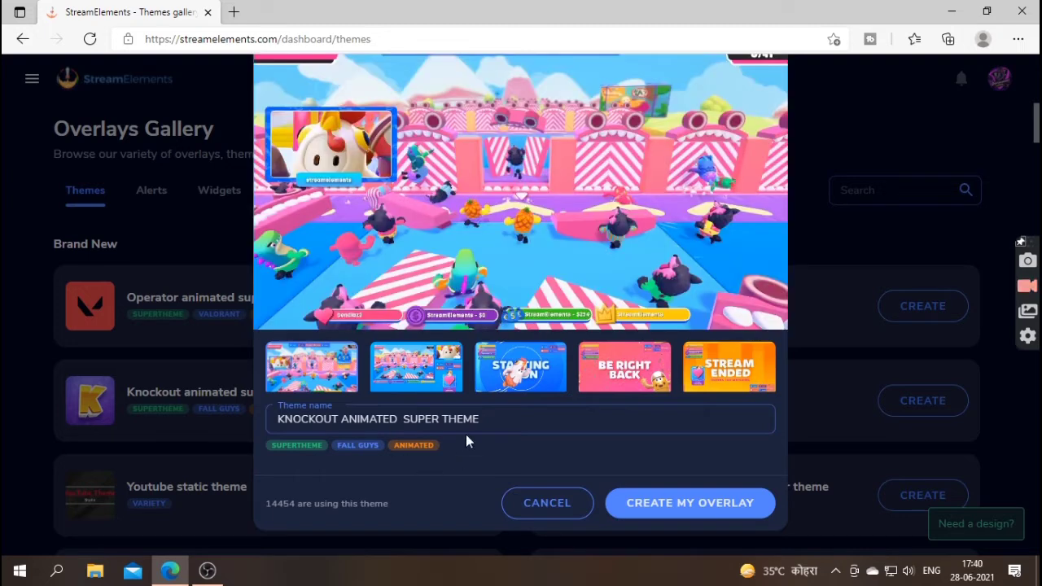
drag(488, 417, 236, 437)
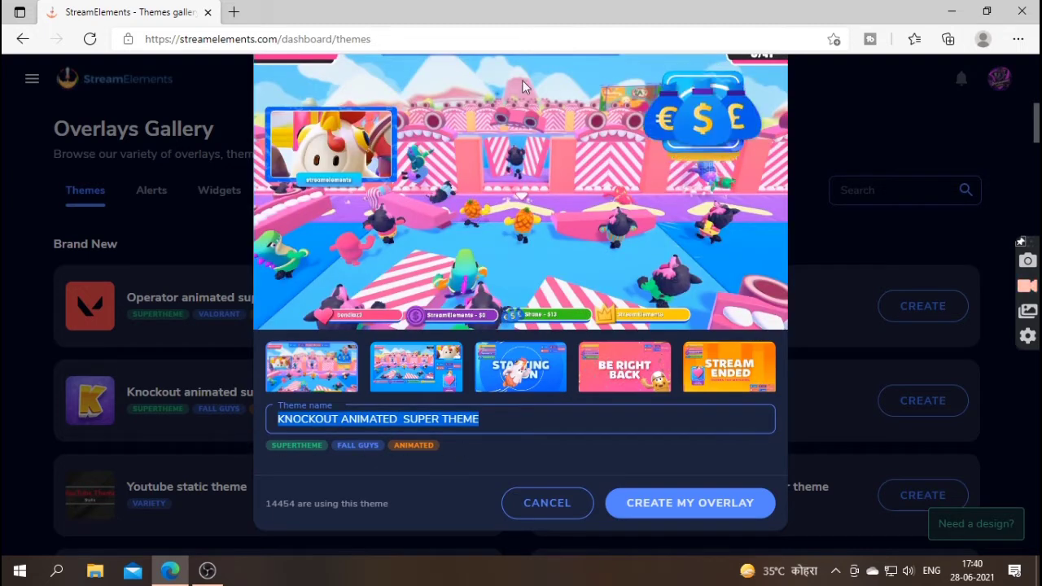
click(586, 439)
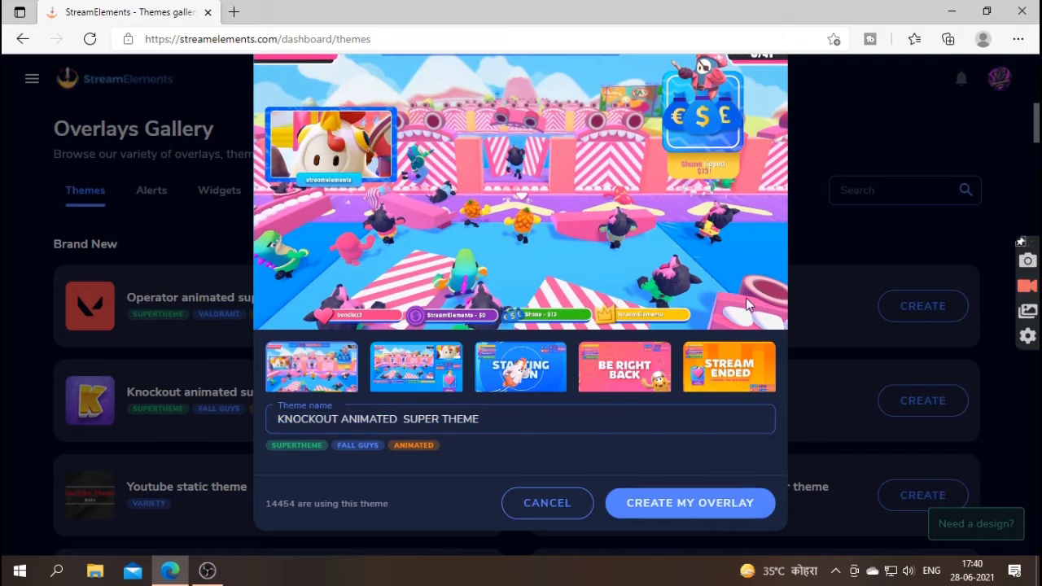
click(652, 505)
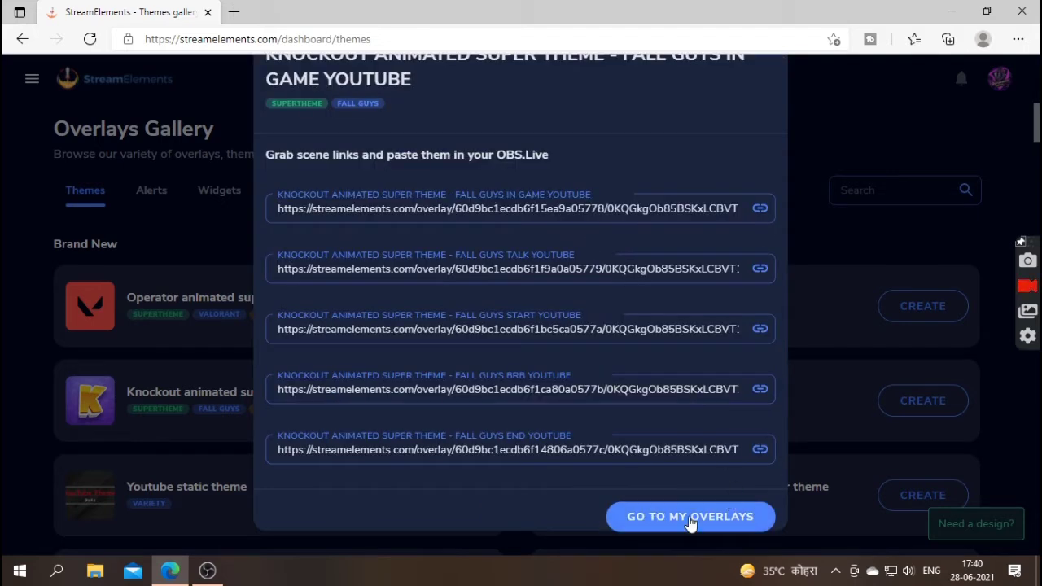
click(643, 523)
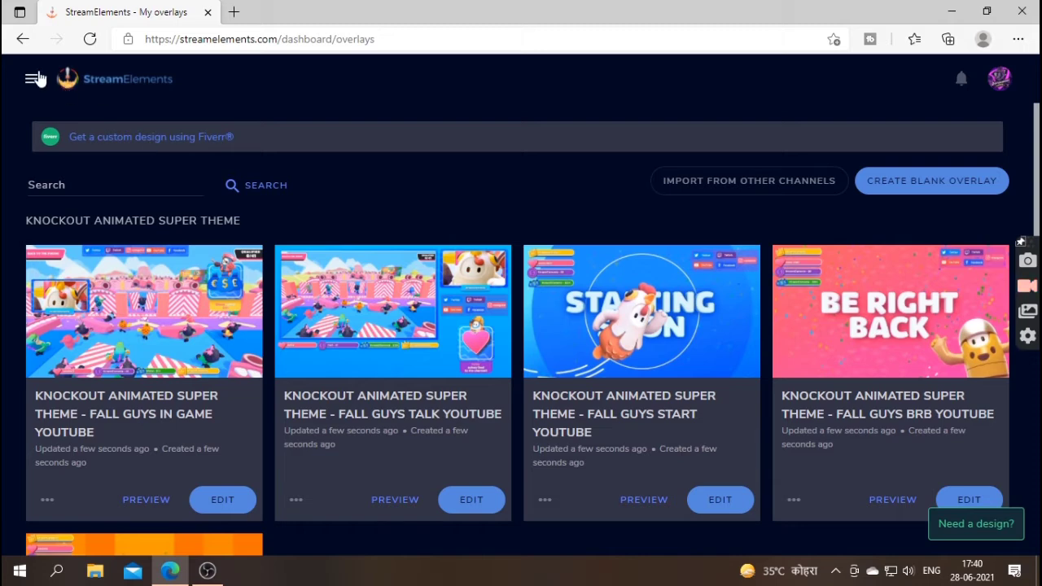
- Look through the five Fall Guys overlays and edit FALL GUYS IN GAME YOUTUBE
click(32, 79)
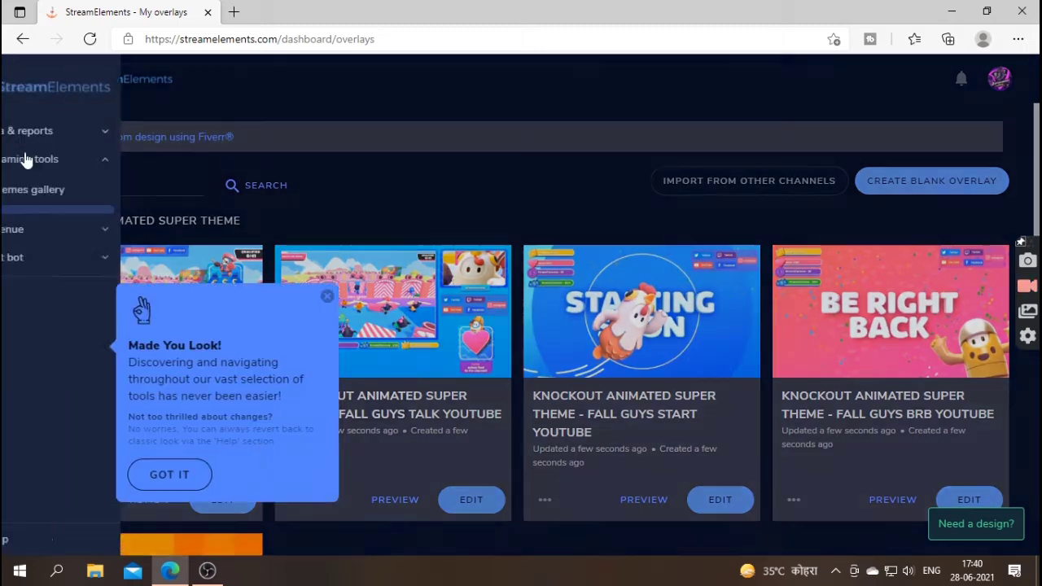
click(316, 236)
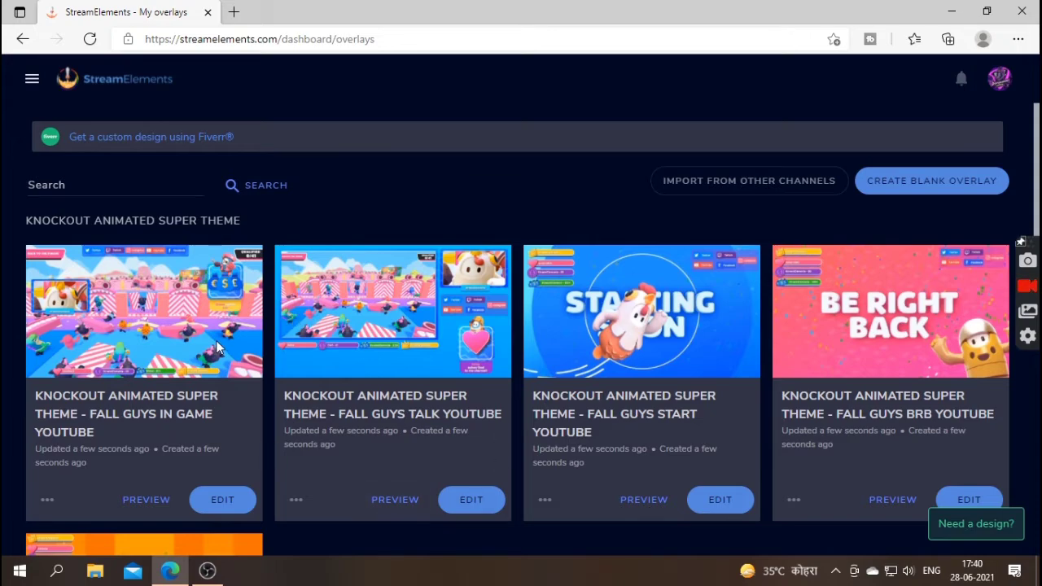
scroll(305, 391, down, 3)
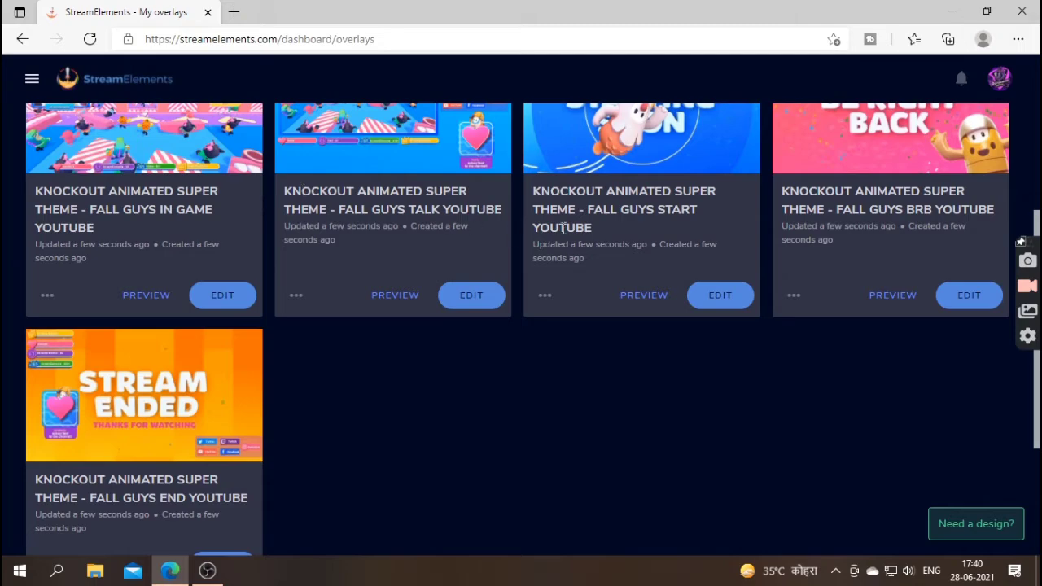
scroll(255, 291, up, 3)
scroll(293, 316, down, 1)
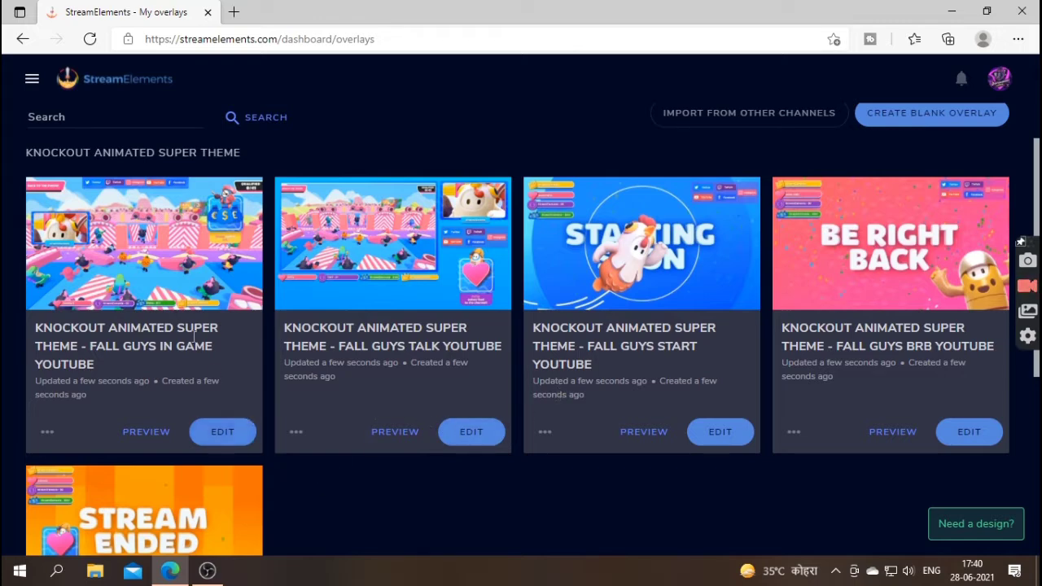
click(202, 432)
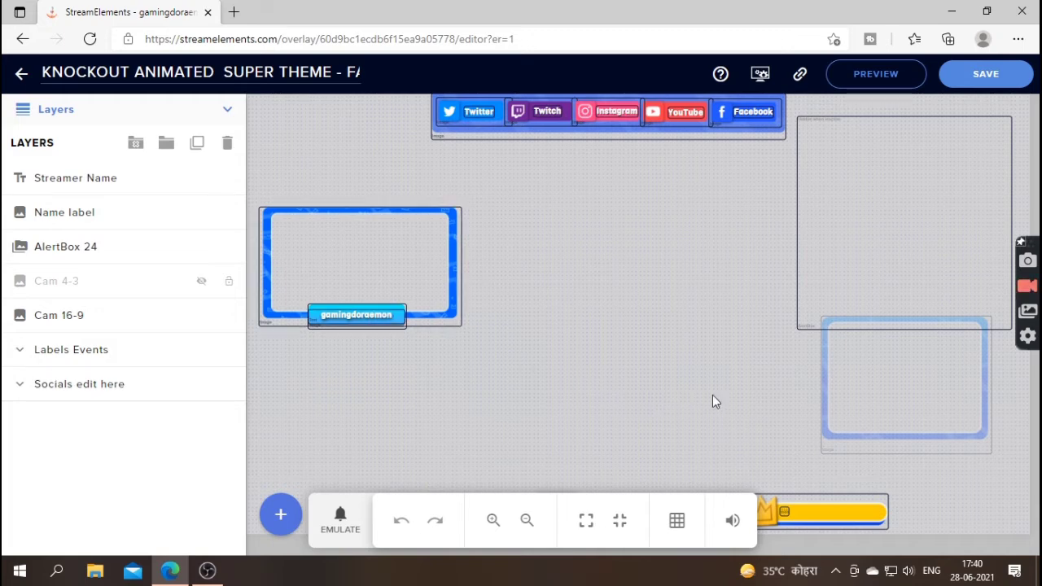
- Delete the Cam 4-3 frame layer, then select the Cam 16-9 frame and Streamer Name
click(906, 393)
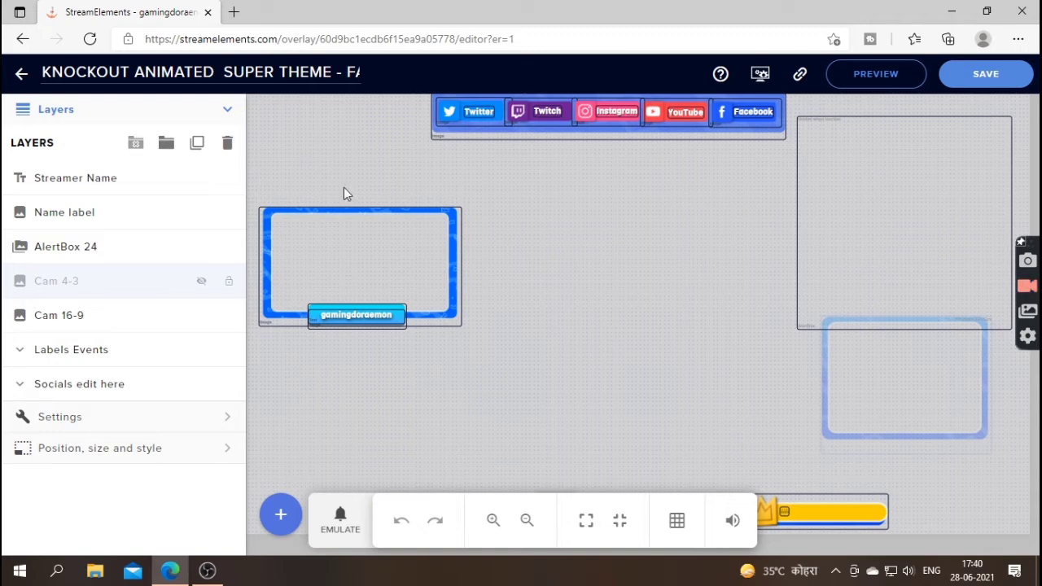
click(231, 143)
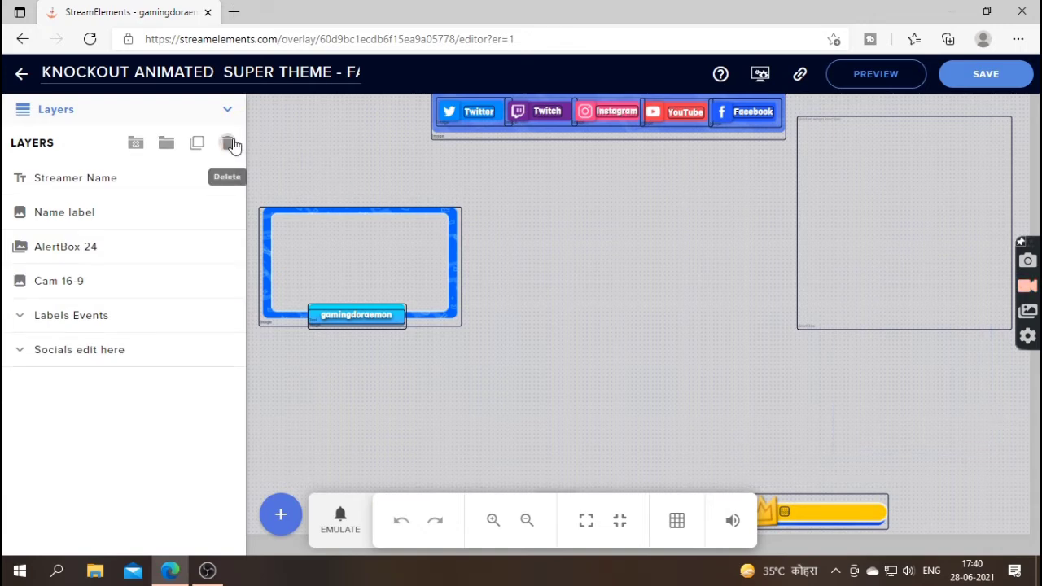
click(393, 272)
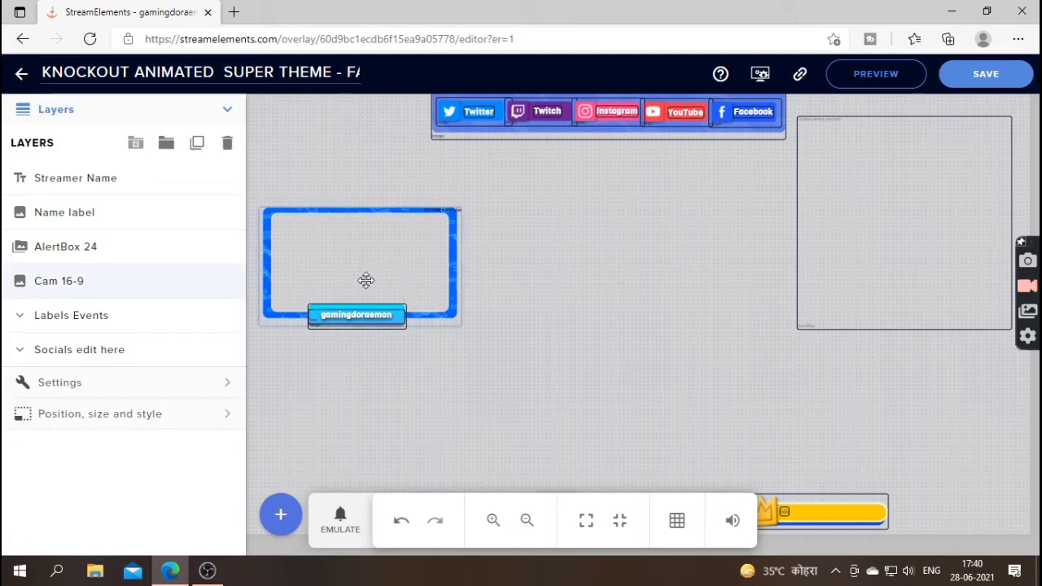
click(397, 319)
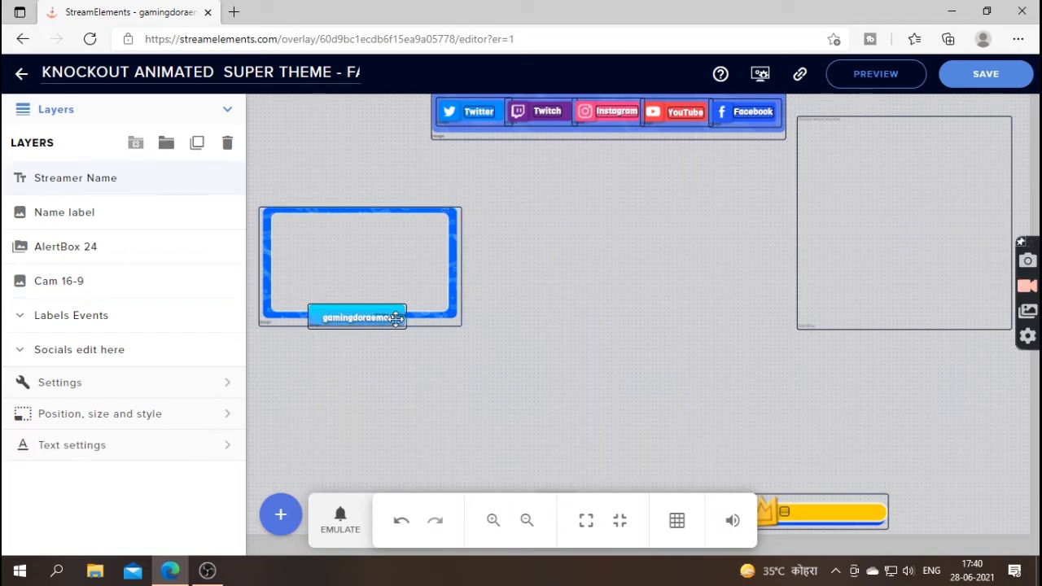
- Replace the Streamer Name's {streamer} placeholder with the channel name, then zoom out
click(94, 396)
drag(94, 200, 8, 178)
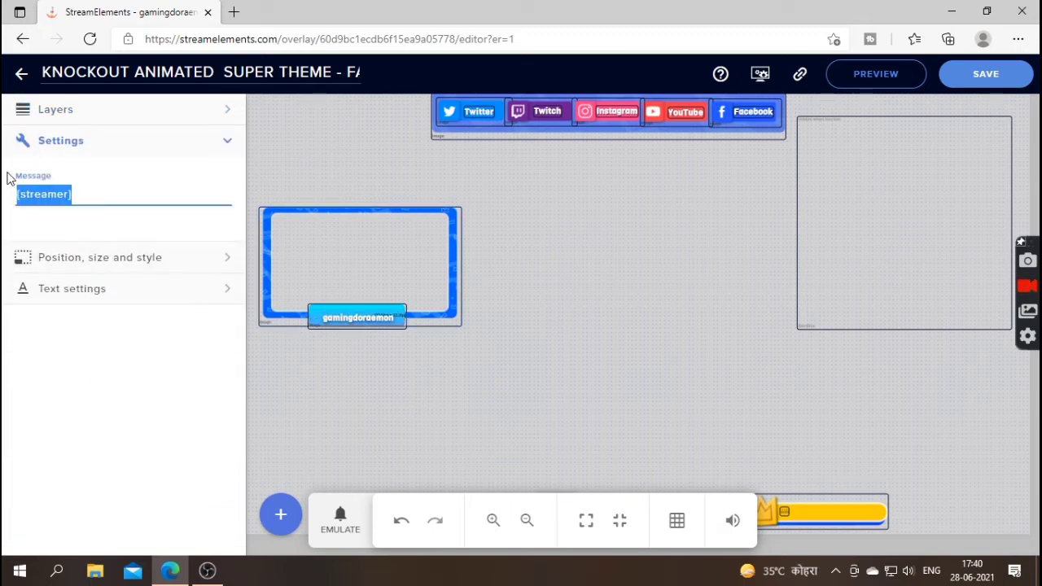
key(BackSpace)
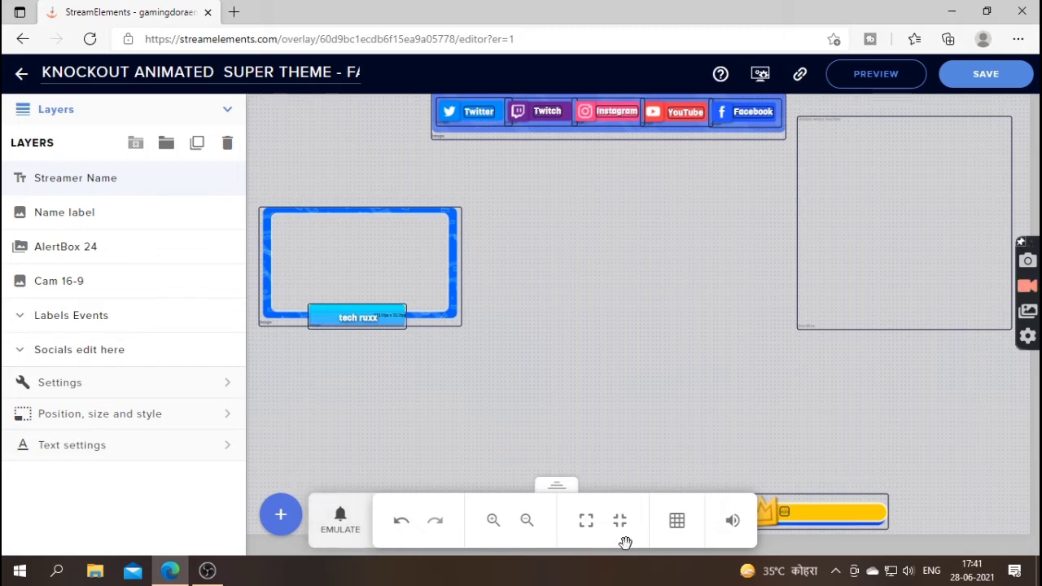
click(526, 522)
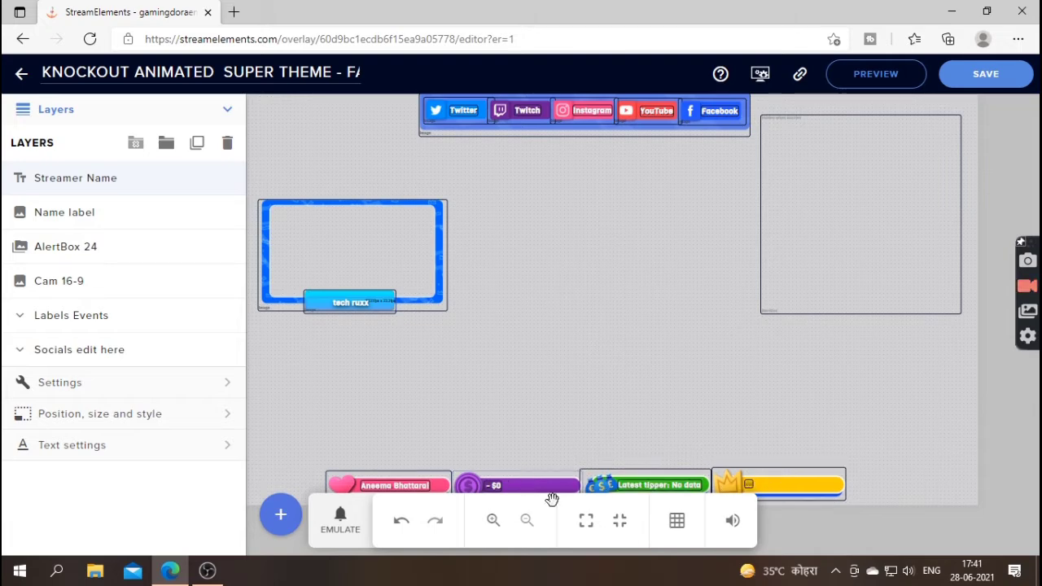
- Emulate Subscriber, Tip, Member and Superchat test alerts, then save the overlay
click(352, 519)
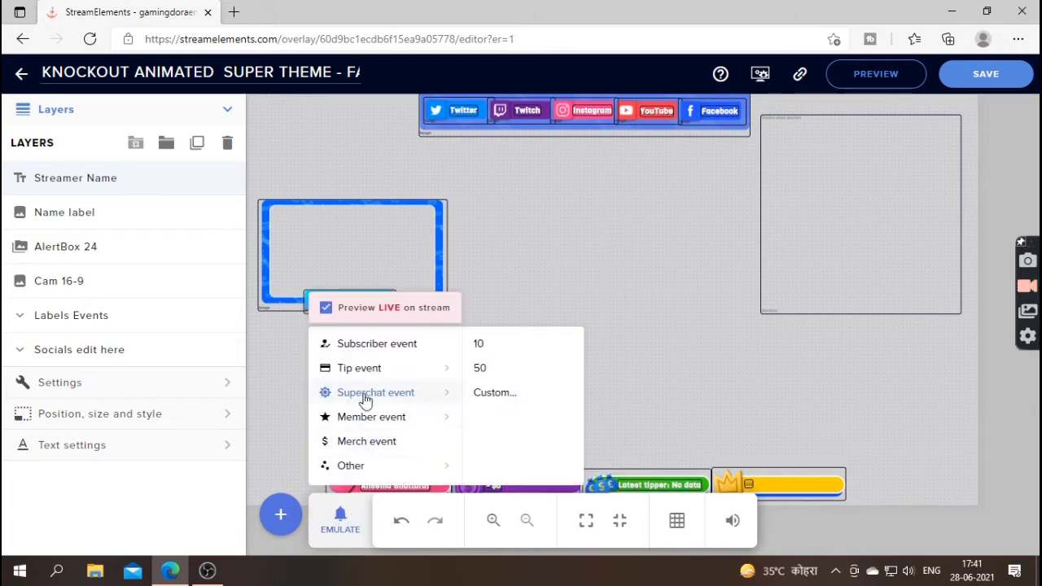
click(483, 367)
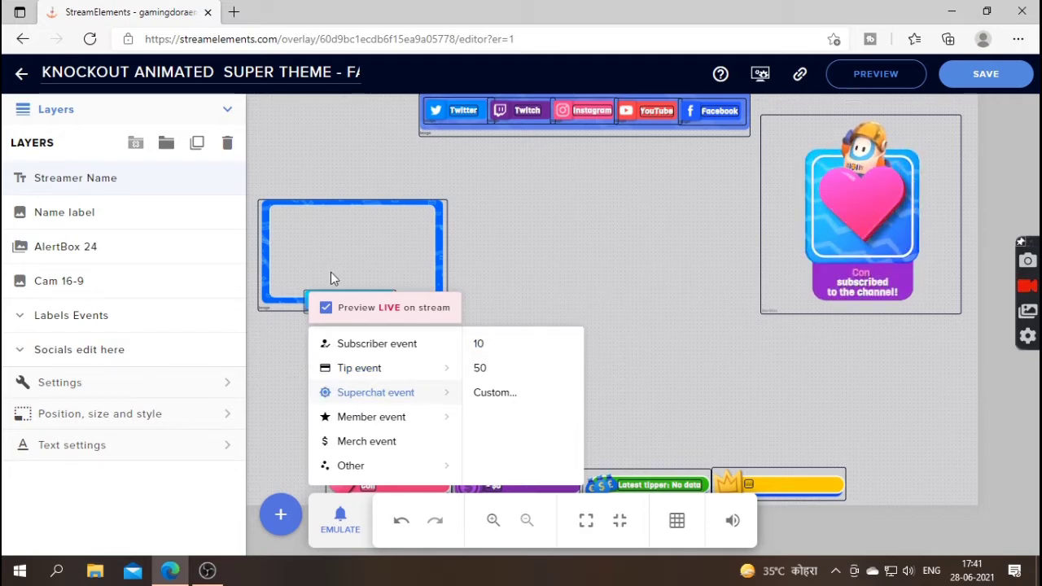
mouse_move(387, 373)
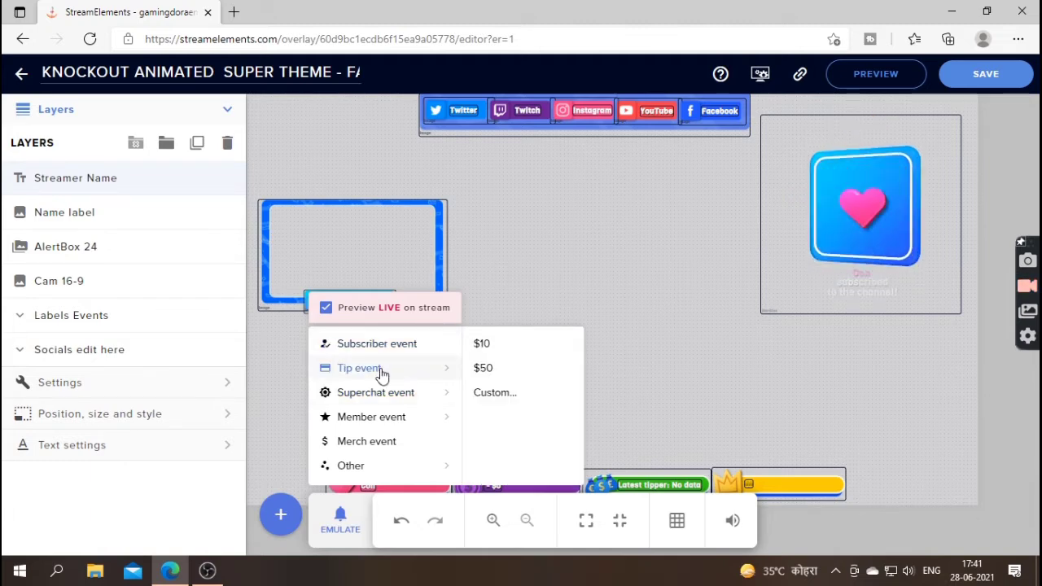
click(383, 373)
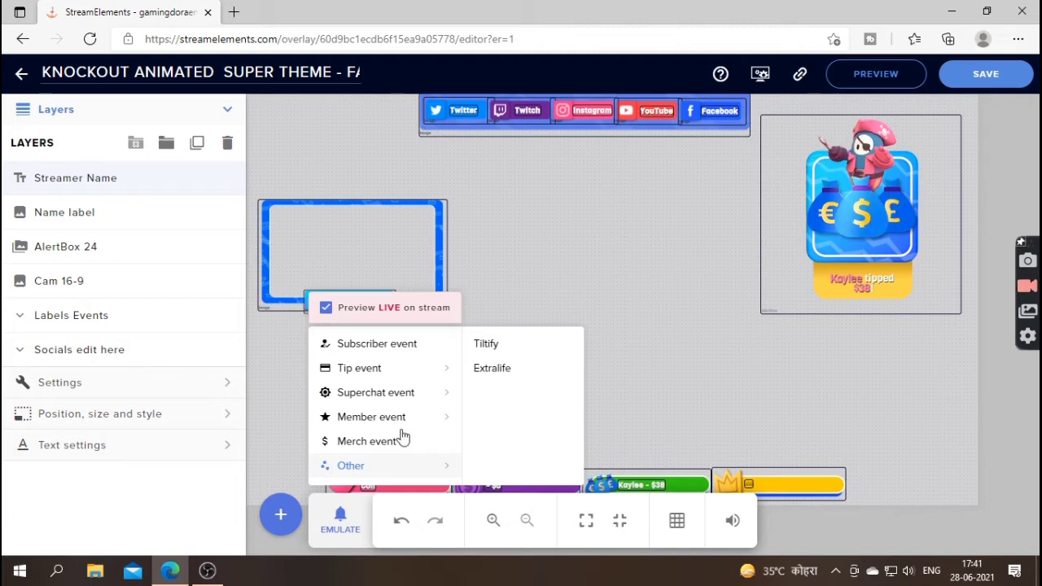
mouse_move(346, 418)
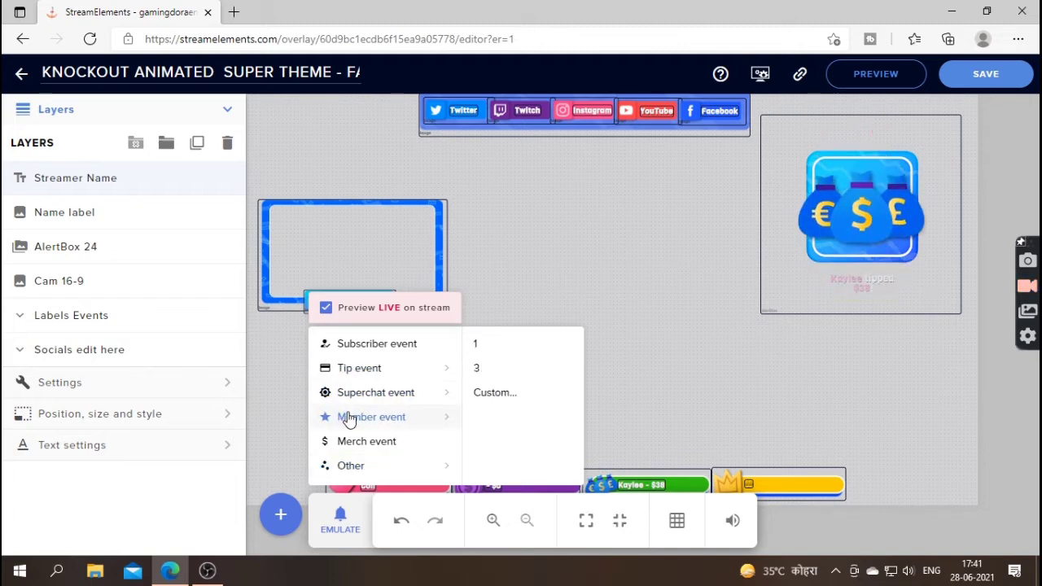
click(475, 343)
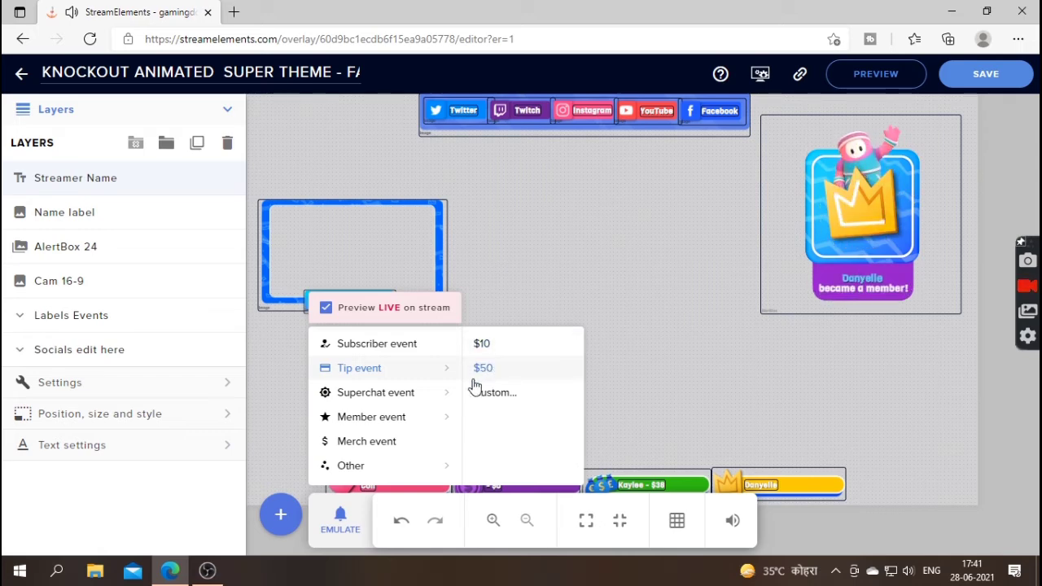
mouse_move(416, 397)
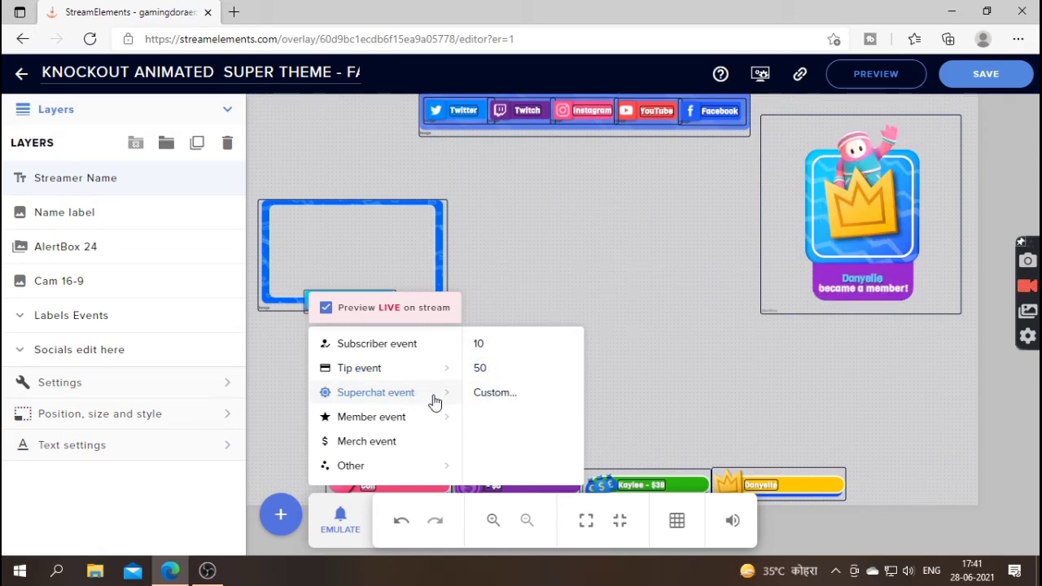
mouse_move(381, 419)
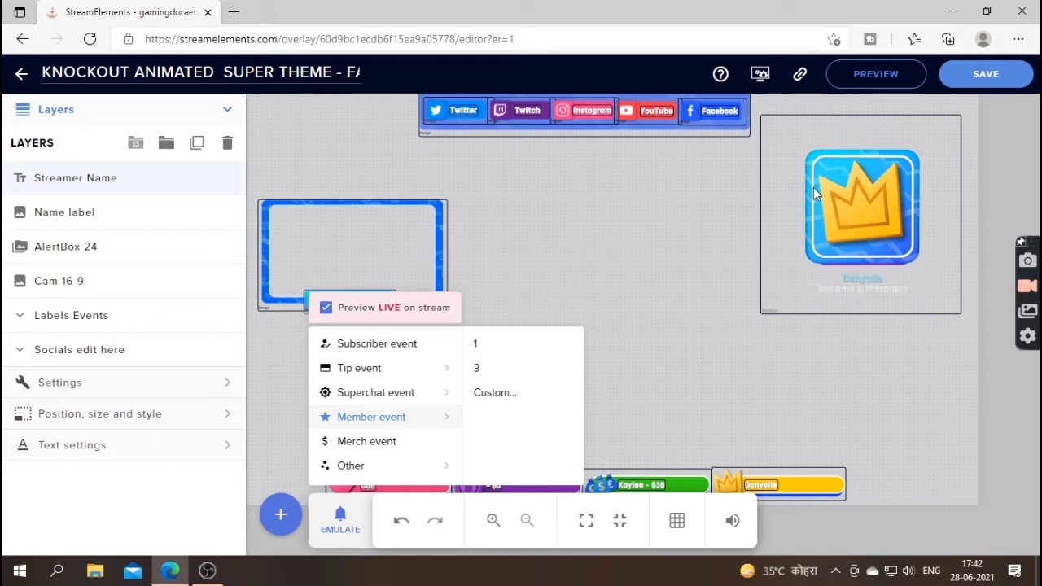
click(982, 71)
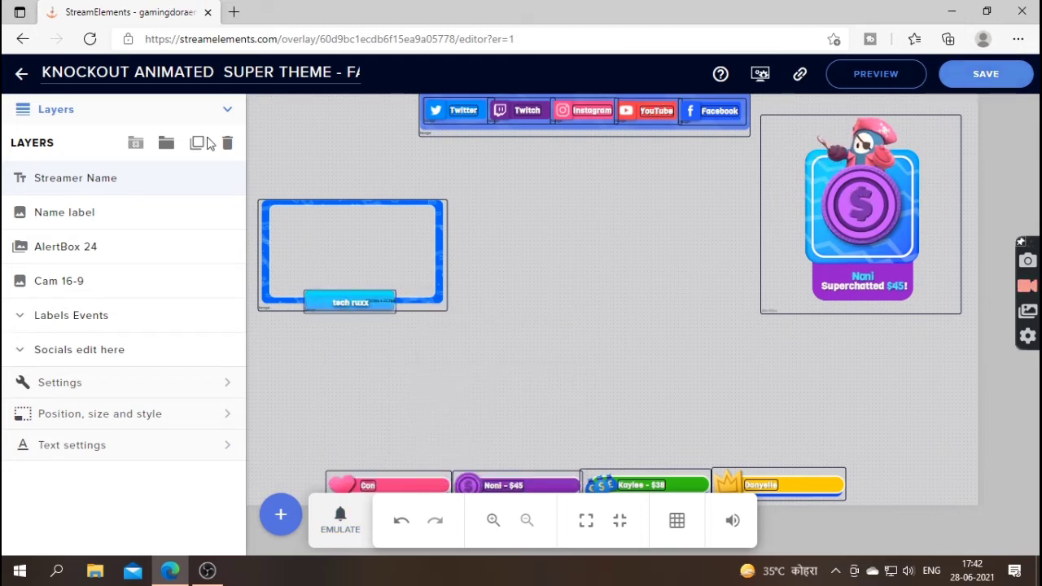
- Save the edited in-game overlay, go back to My overlays, and return to OBS Studio
click(22, 79)
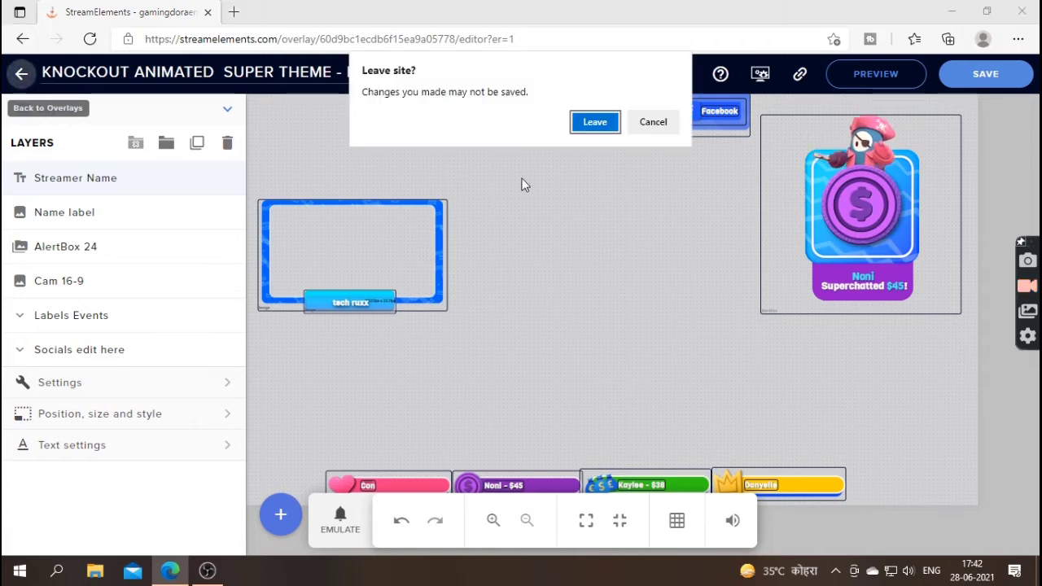
click(643, 117)
click(944, 78)
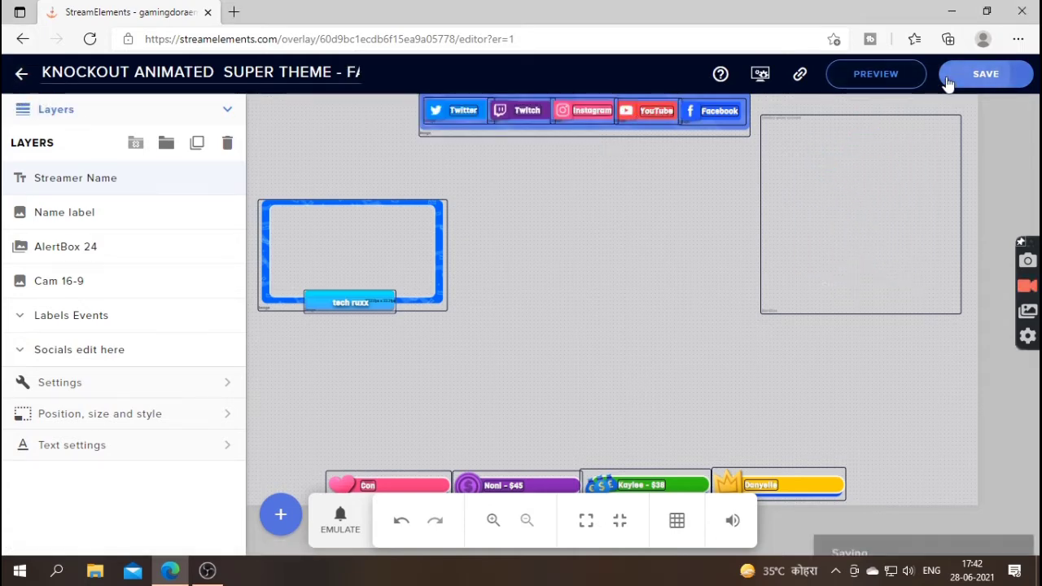
click(21, 72)
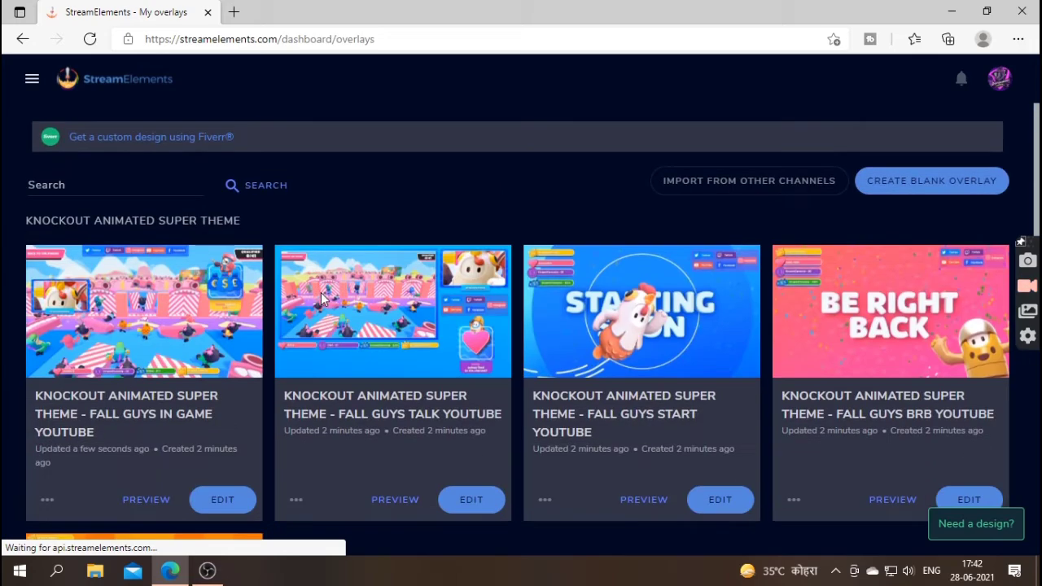
scroll(316, 303, down, 2)
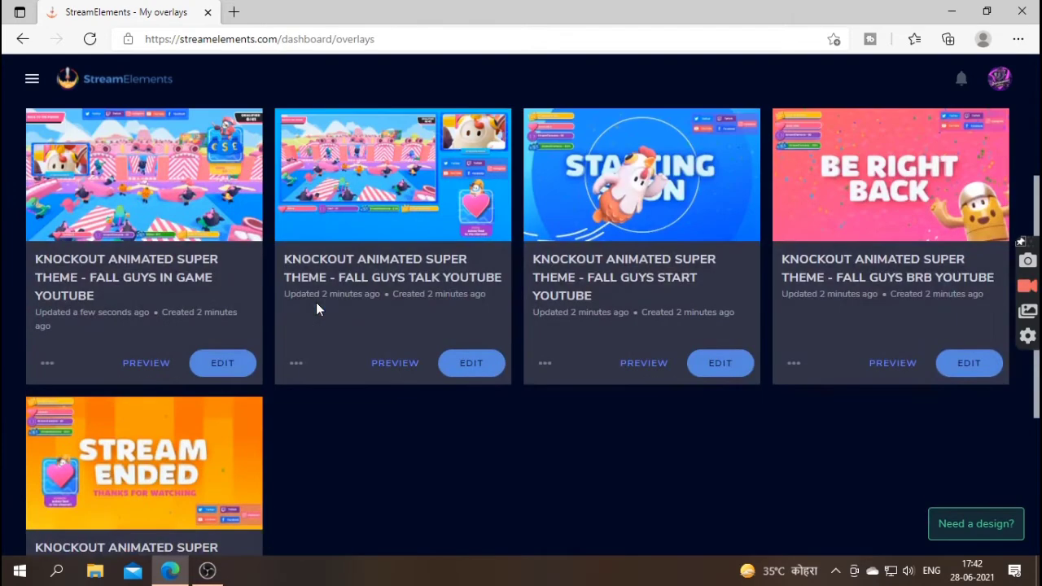
click(208, 570)
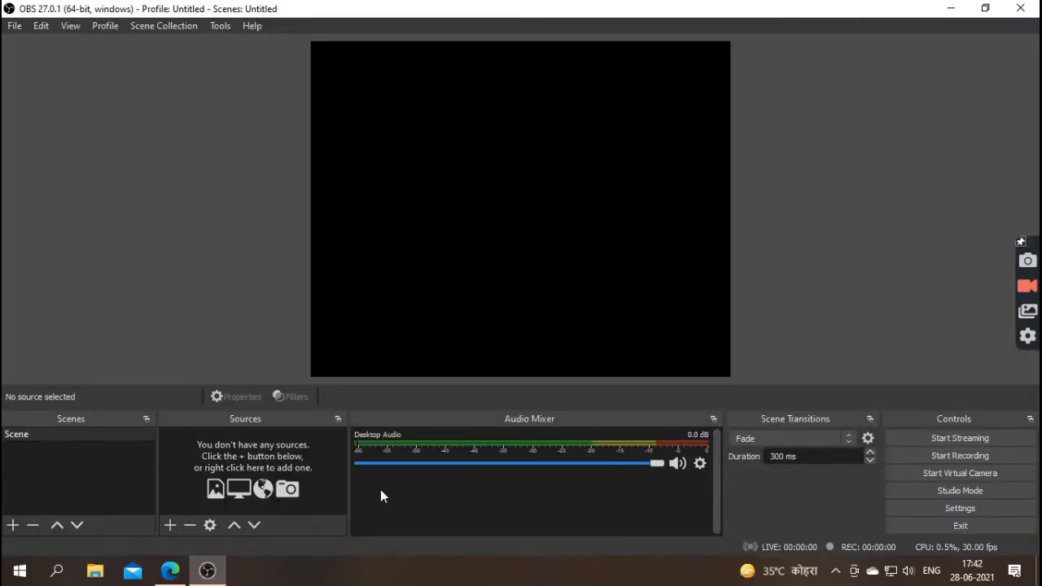
- Create a new scene named 'starting soon'
click(12, 525)
key(Escape)
click(46, 434)
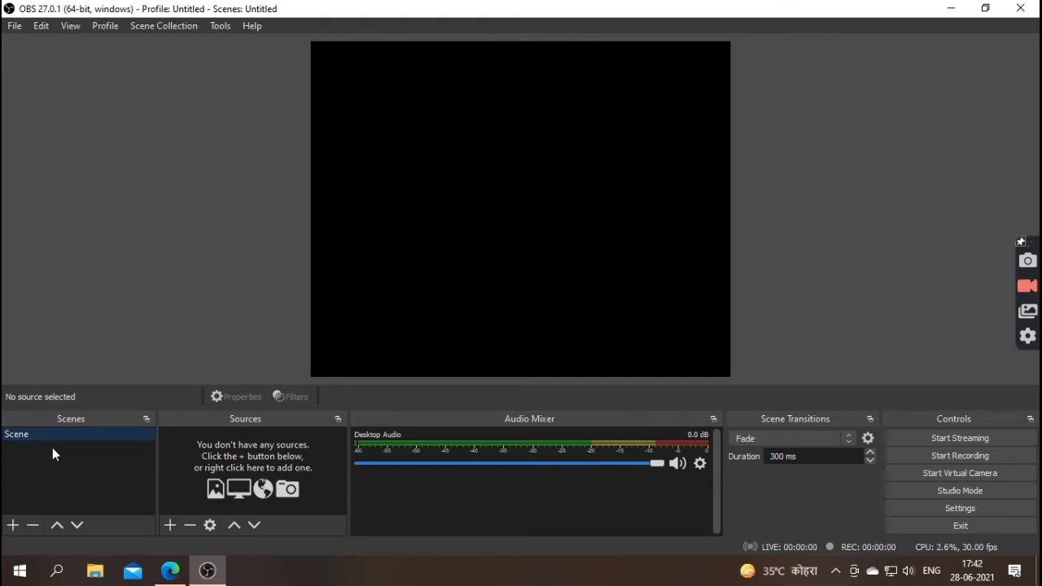
click(12, 525)
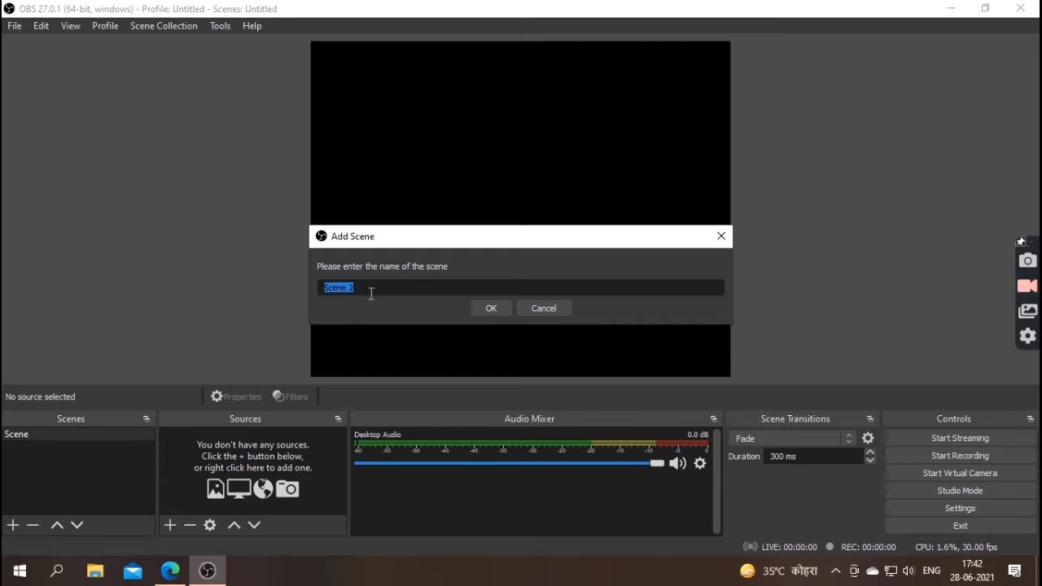
key(BackSpace)
text(starting soon)
click(476, 307)
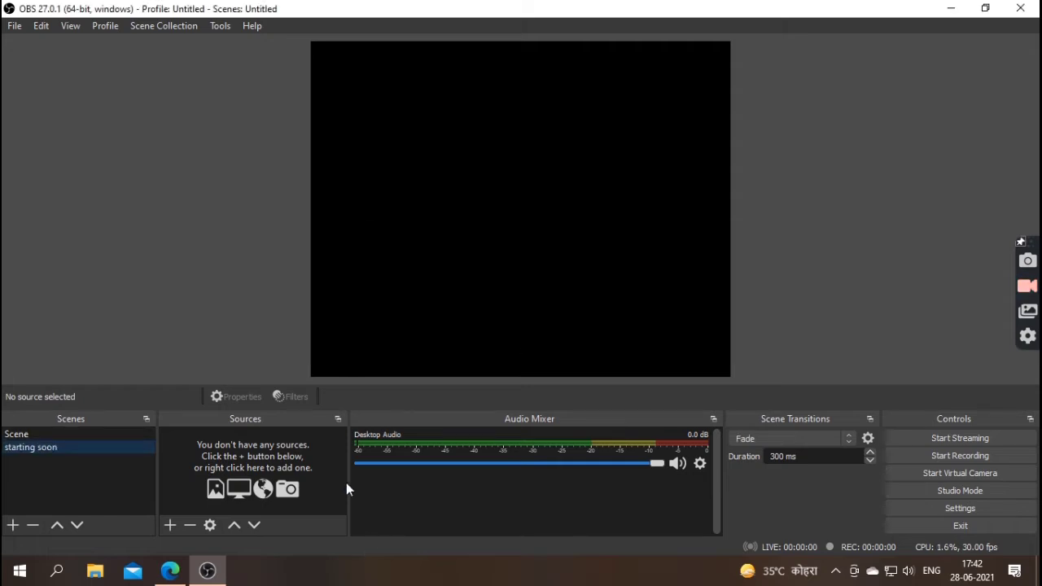
- Add a browser source named 'startig' to the scene and clear its default URL
click(170, 525)
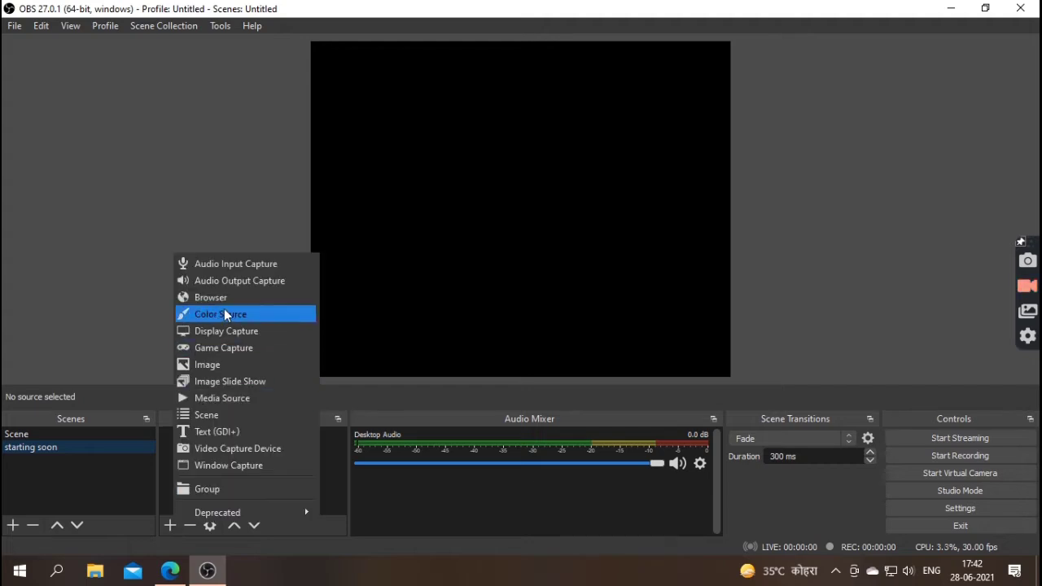
click(196, 297)
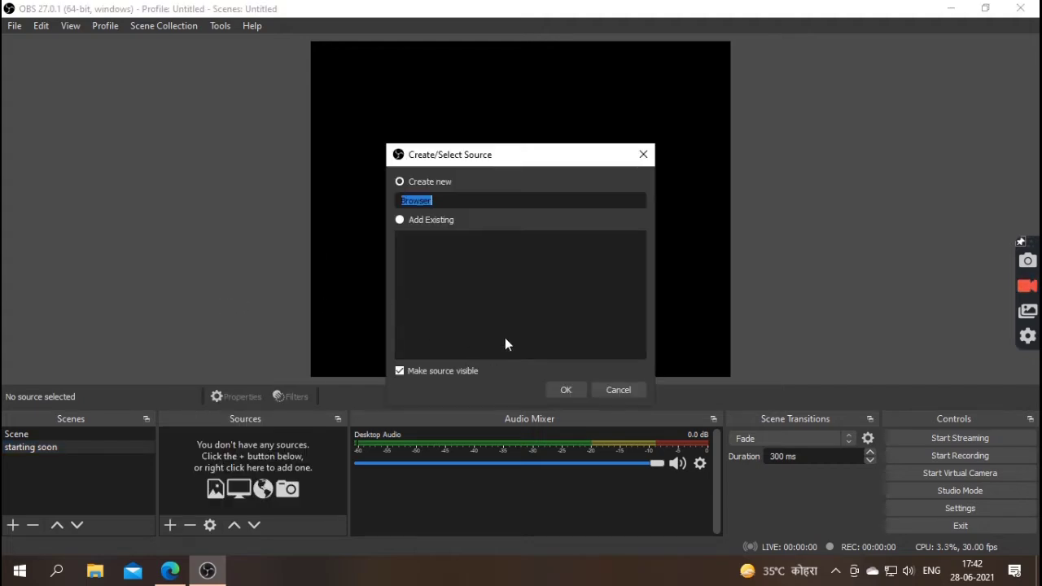
key(BackSpace)
text(startin)
key(BackSpace)
text(g)
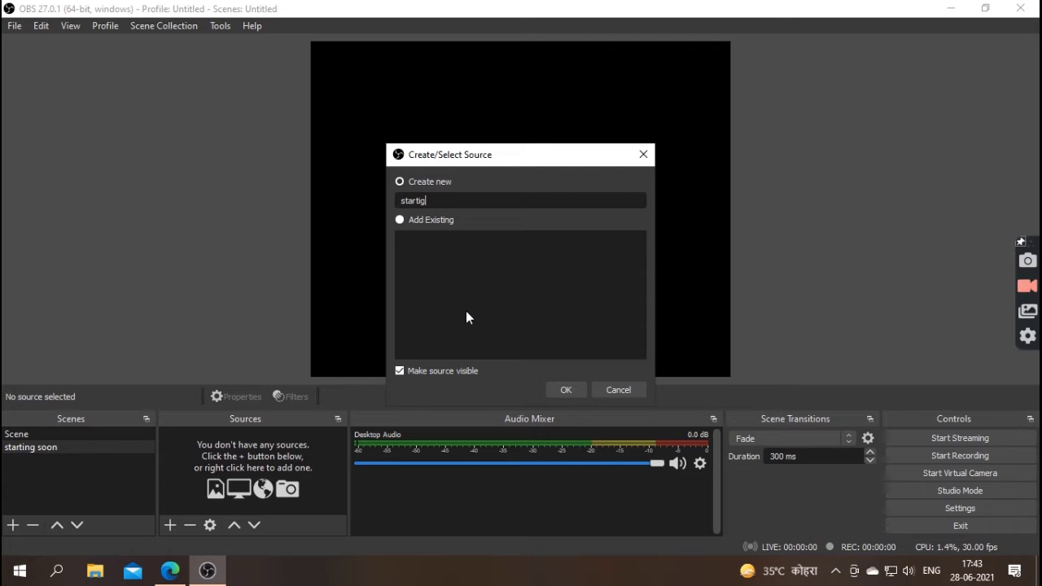
click(559, 396)
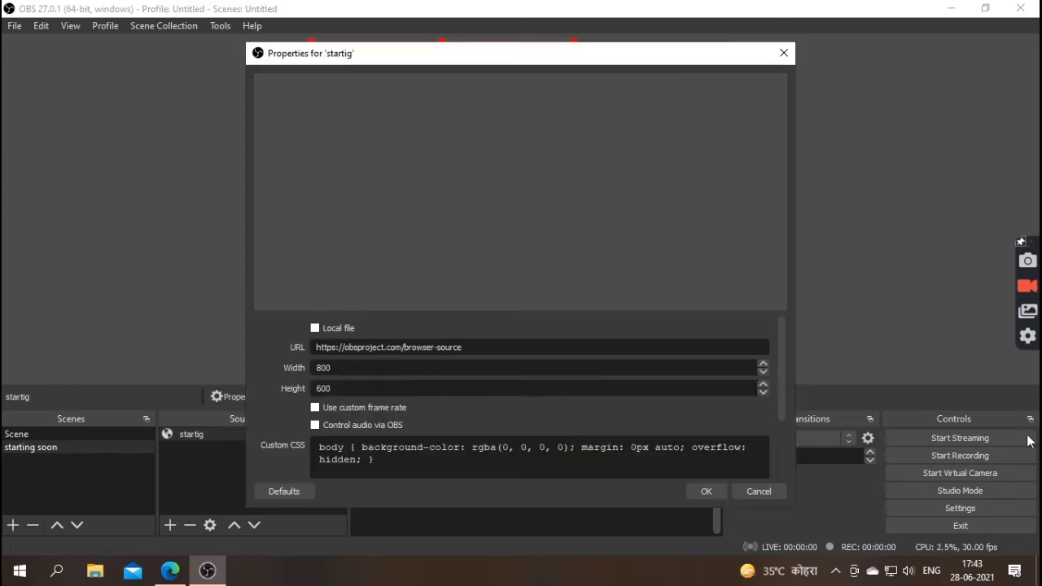
drag(507, 347, 167, 307)
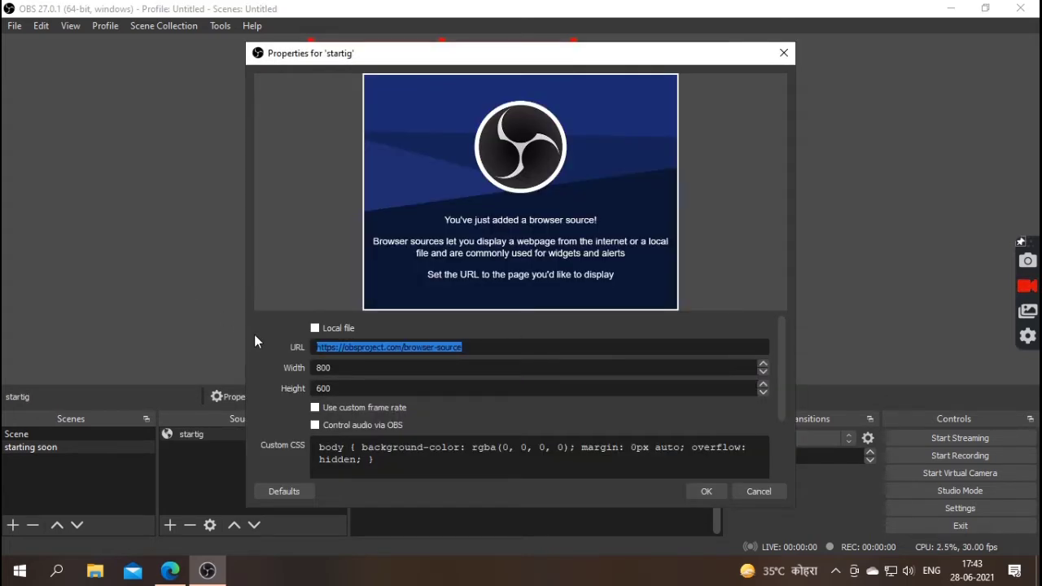
key(BackSpace)
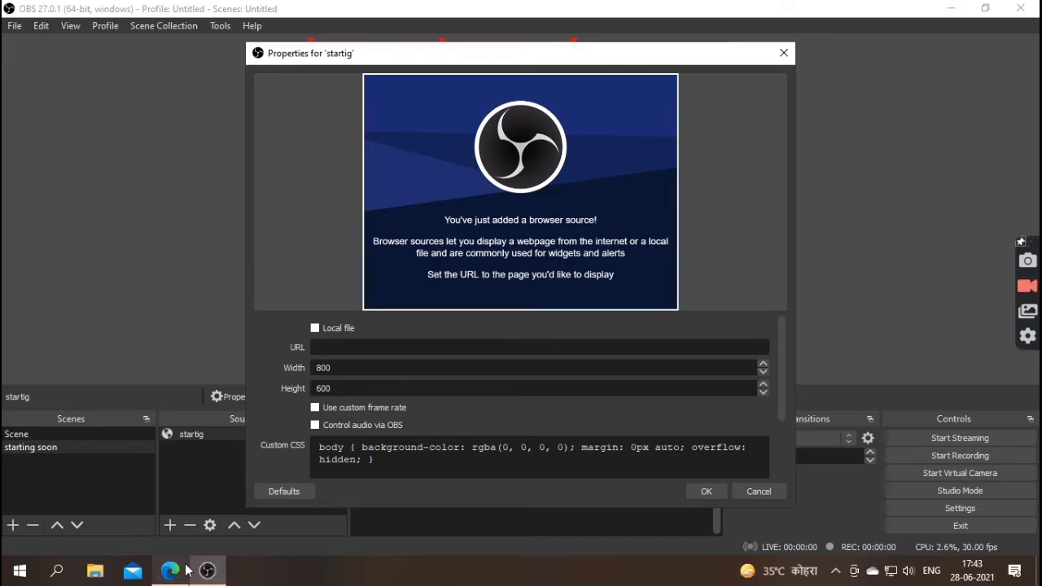
- Copy the FALL GUYS START YOUTUBE overlay's URL from StreamElements, then return to OBS
click(170, 570)
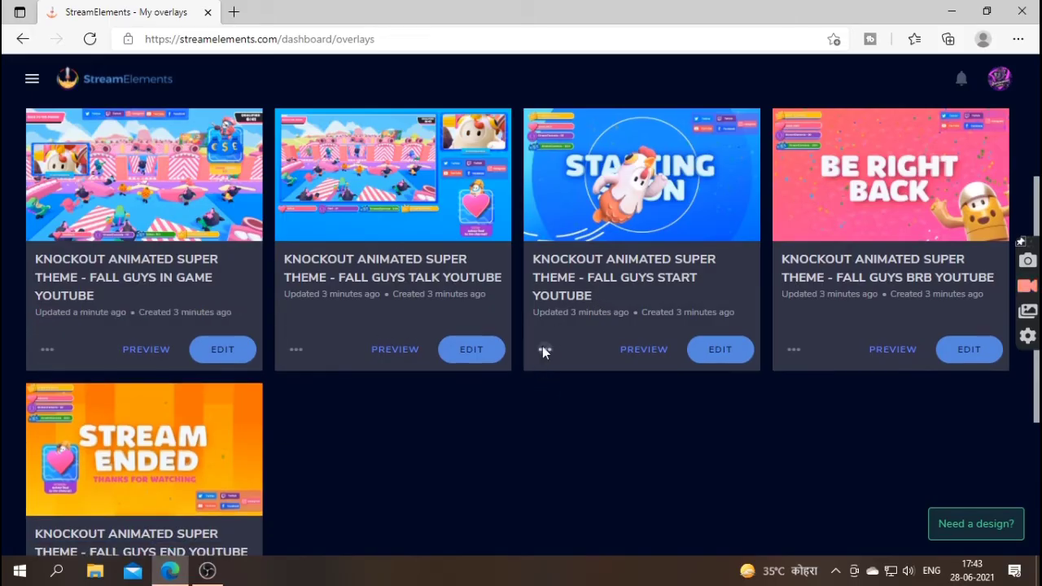
click(541, 349)
click(550, 392)
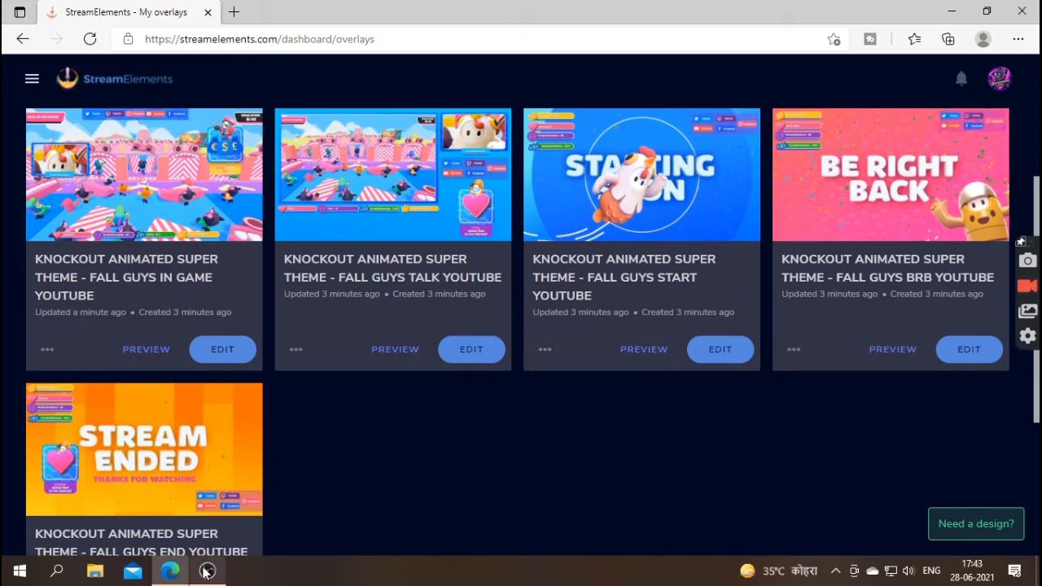
click(208, 570)
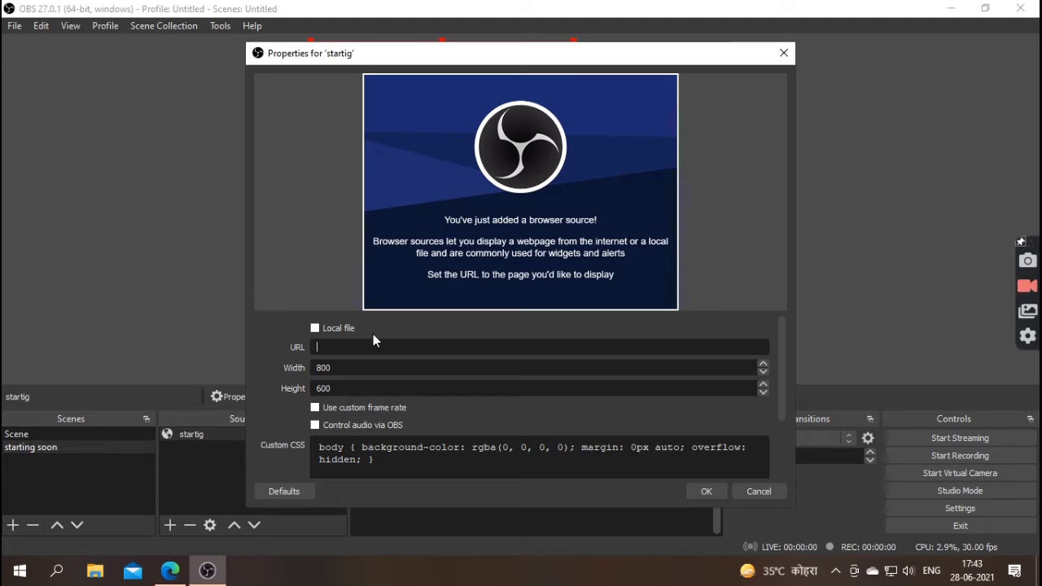
- Paste the starting-soon overlay link as the startig URL, adjust the height, and apply
key(ctrl+v)
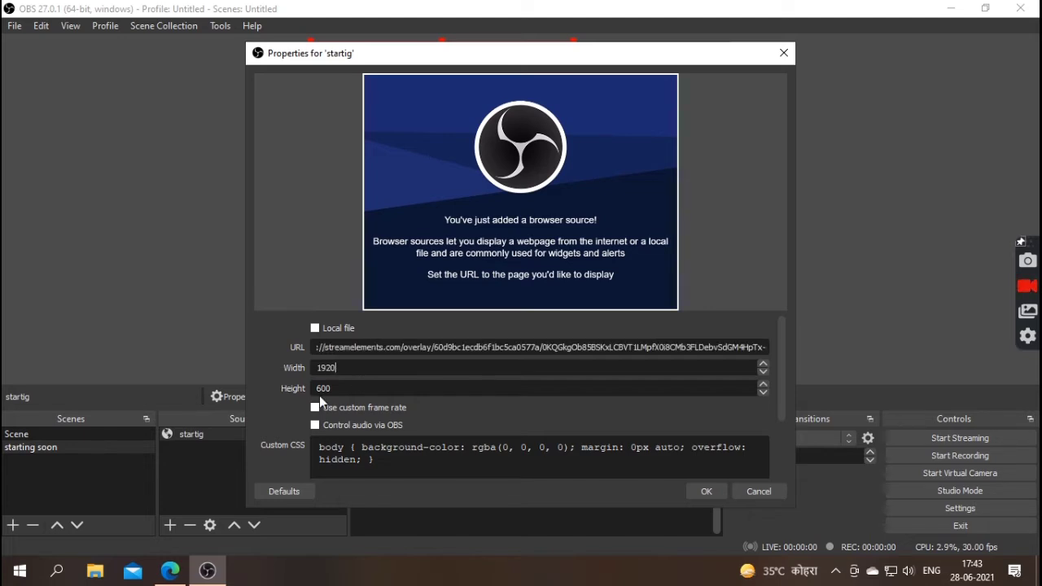
double_click(335, 388)
text(108)
click(693, 492)
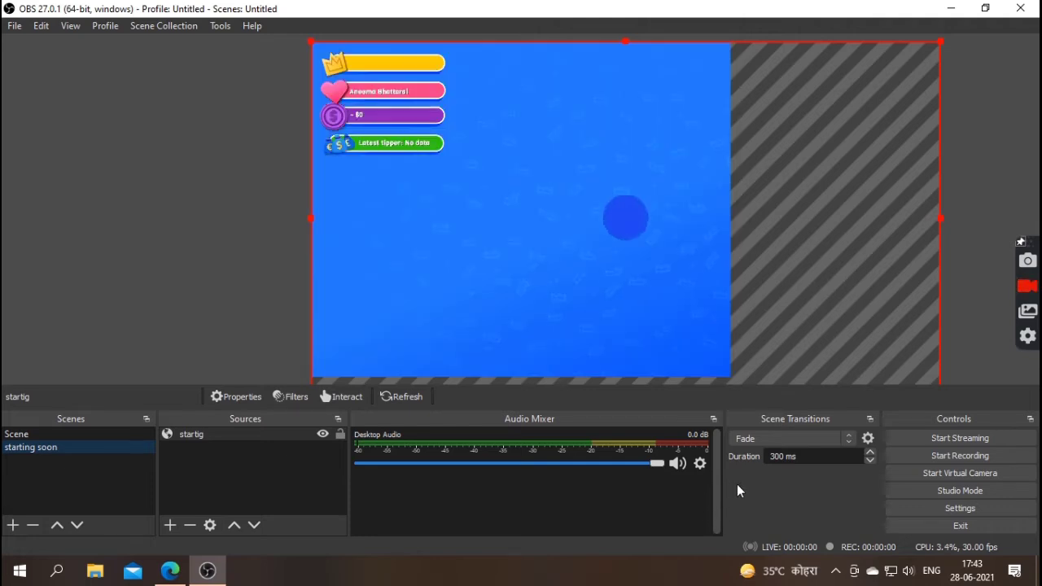
- Fit the startig source to the canvas with Transform > Fit to screen
right_click(563, 228)
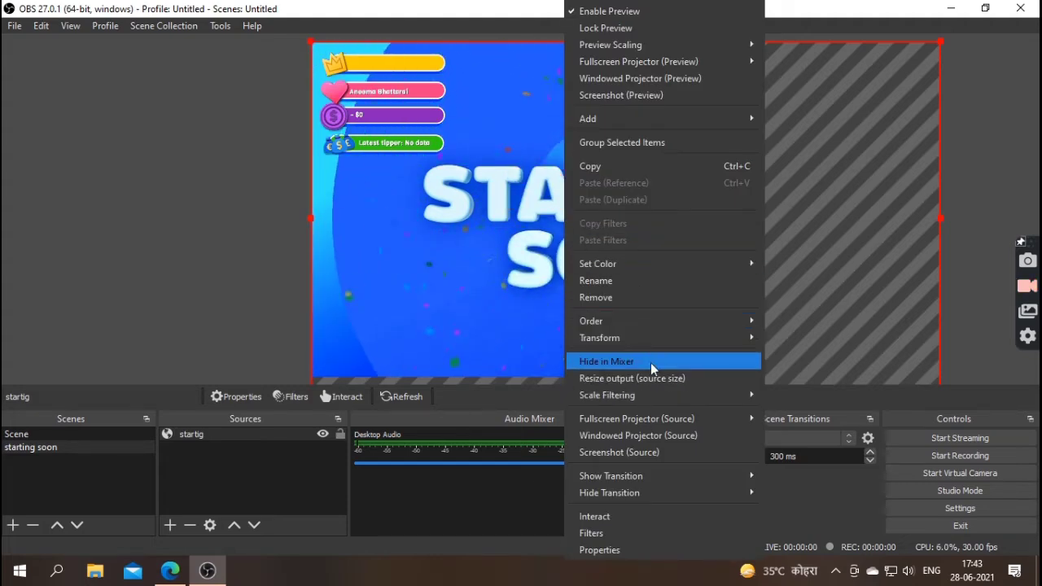
mouse_move(703, 336)
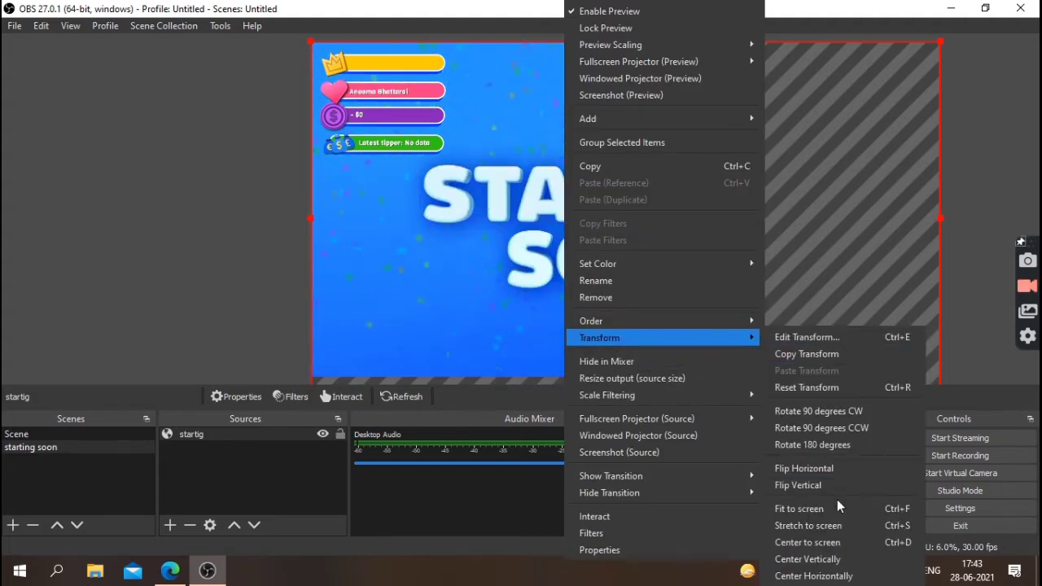
click(839, 513)
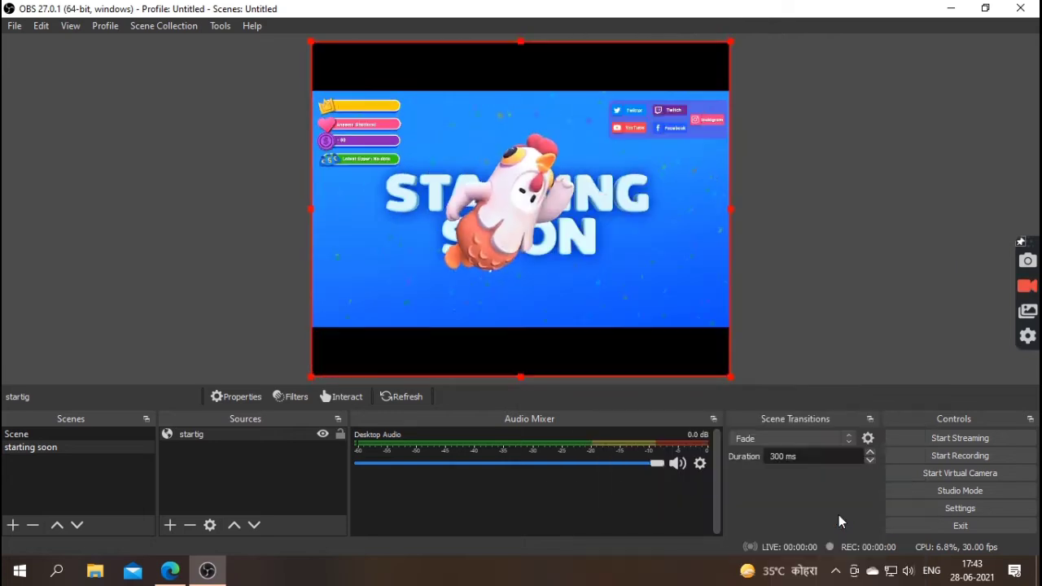
- Create a new scene named 'streaming' in place of the default 'Scene 2'
click(13, 525)
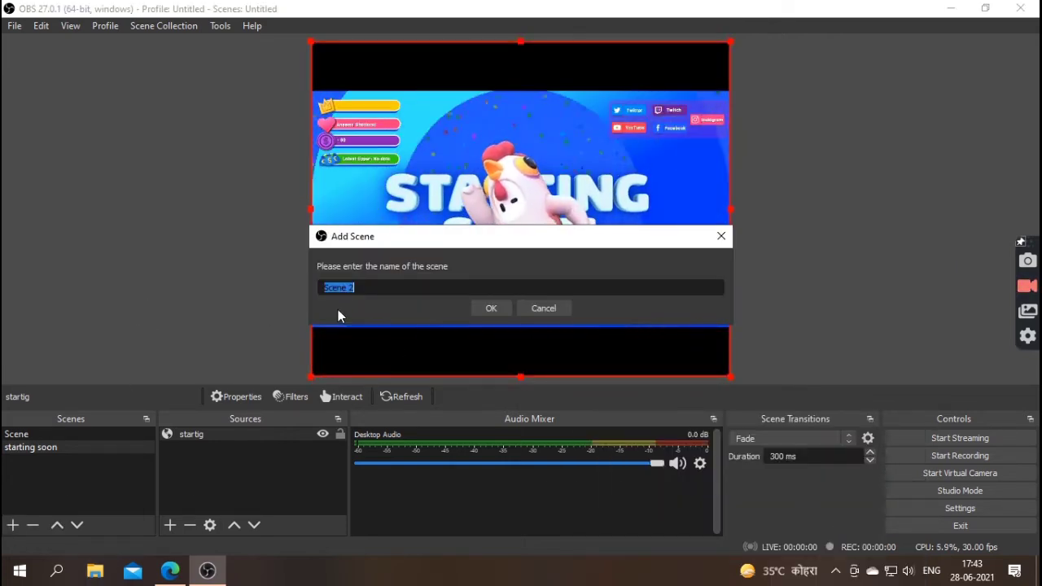
key(BackSpace)
text(st)
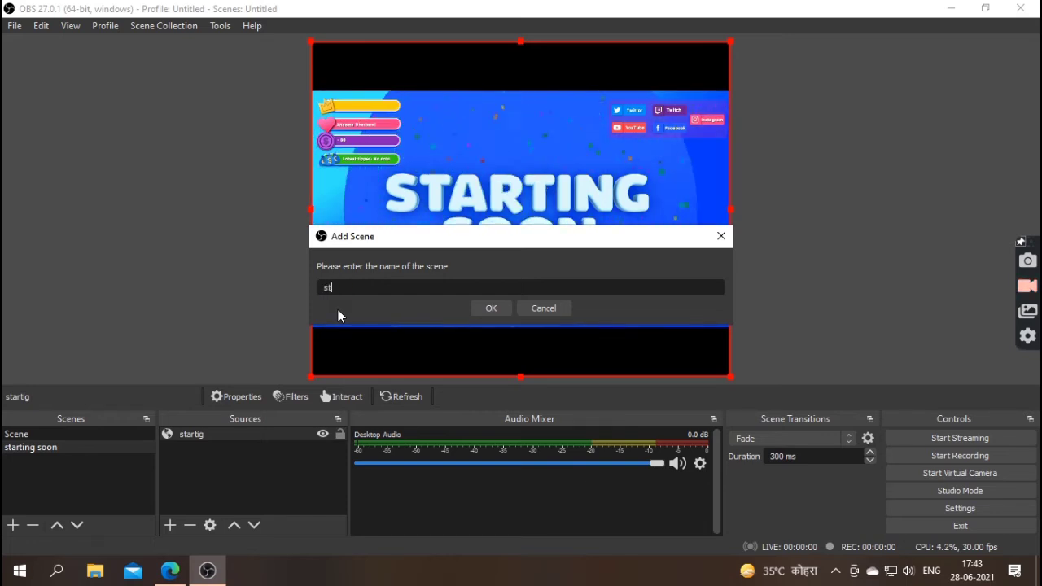
text(reaminf)
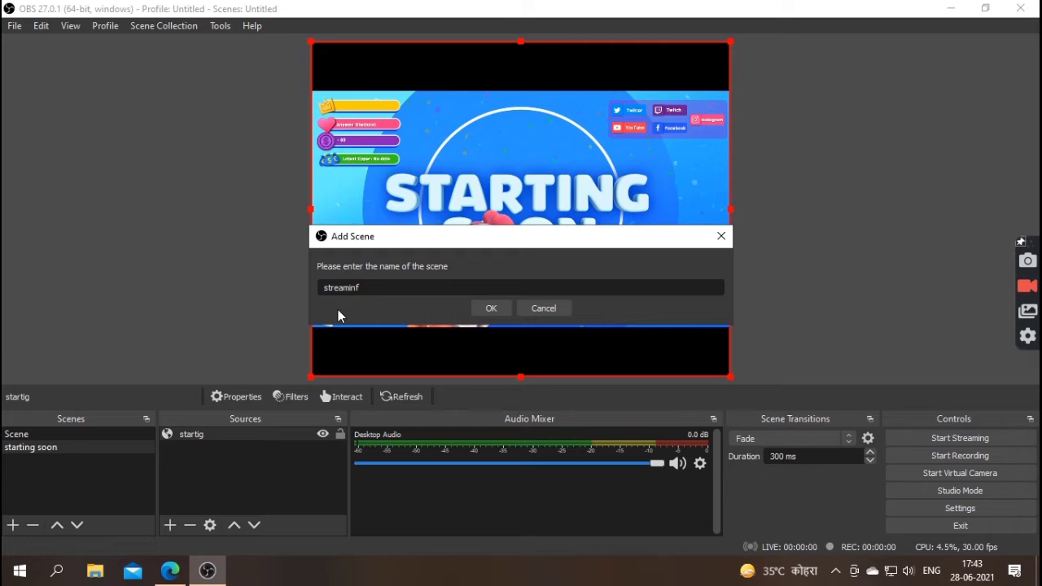
key(BackSpace)
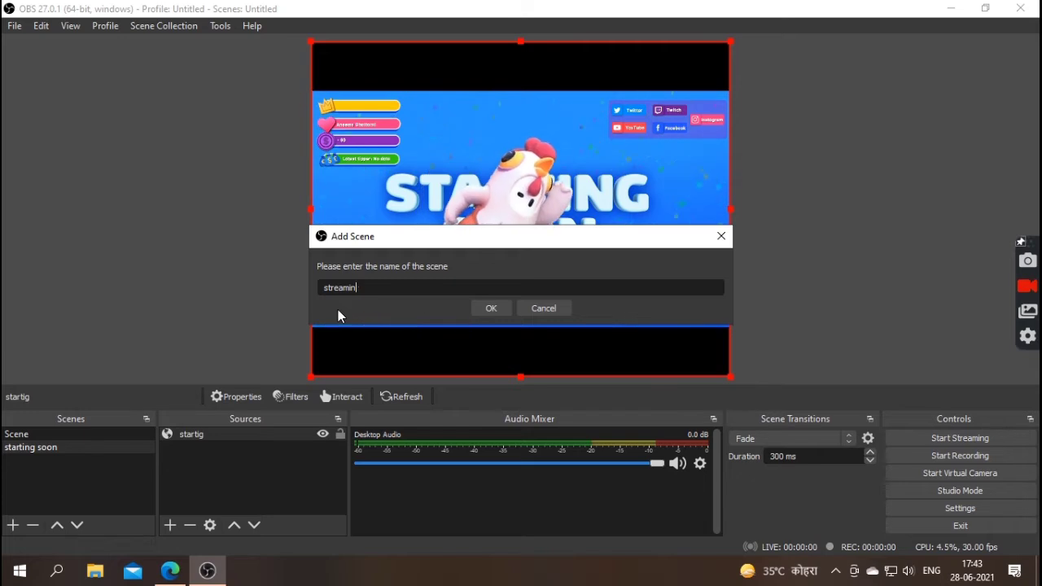
text(g)
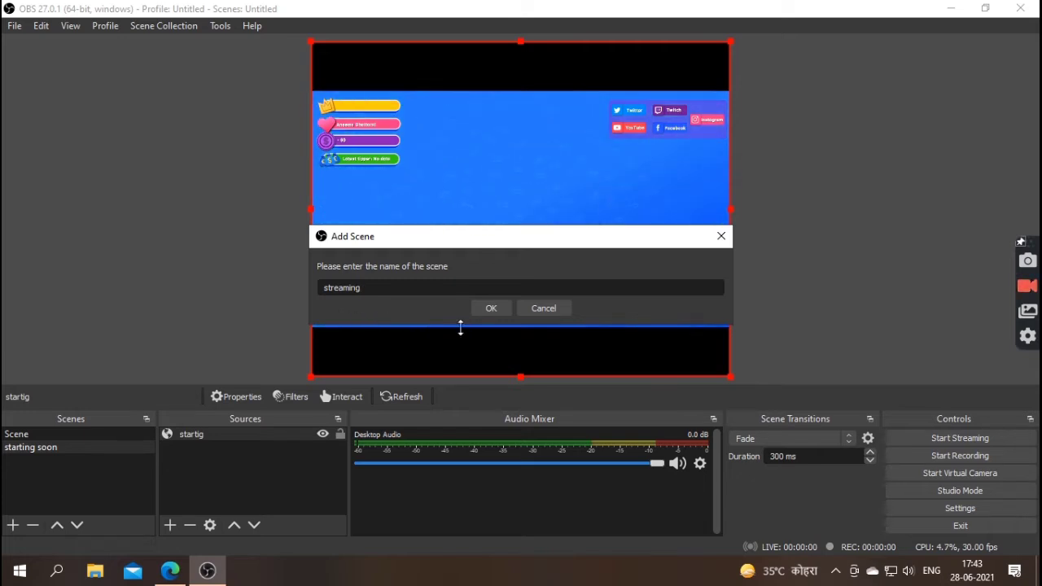
click(494, 310)
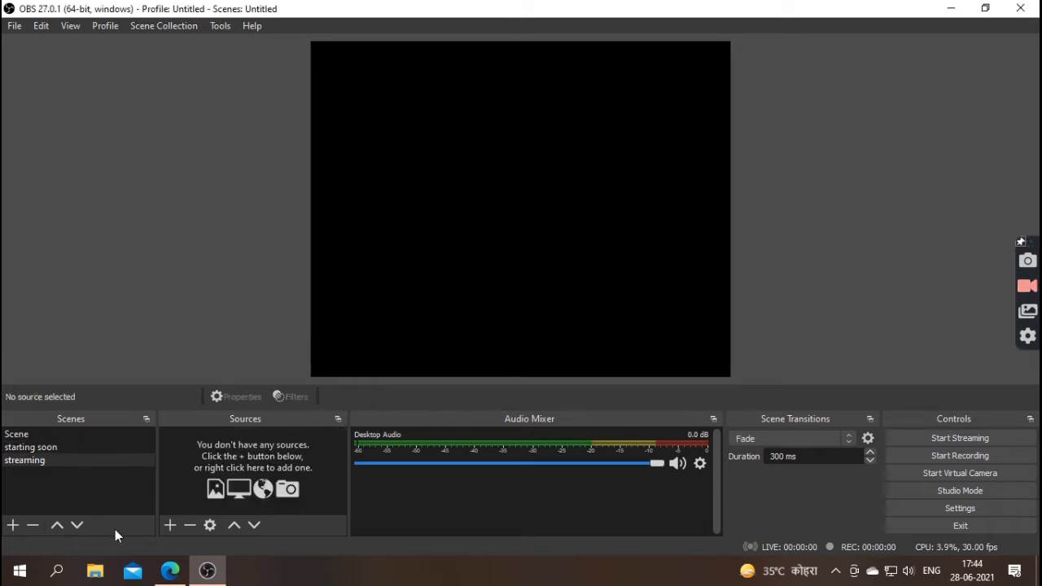
click(169, 525)
- Add a browser source named 'overlay' to the streaming scene and clear its default URL
click(254, 305)
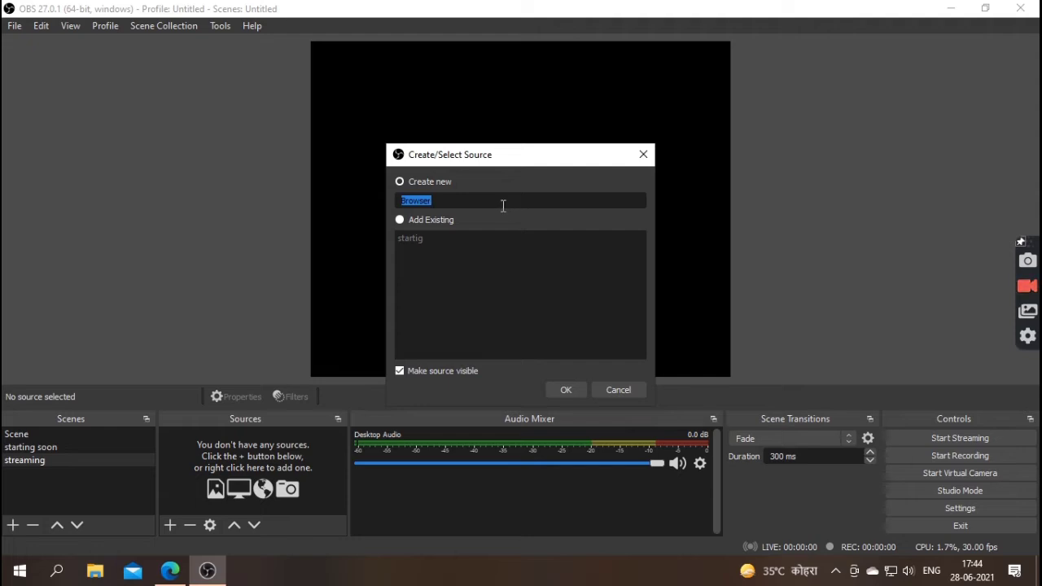
key(BackSpace)
click(566, 391)
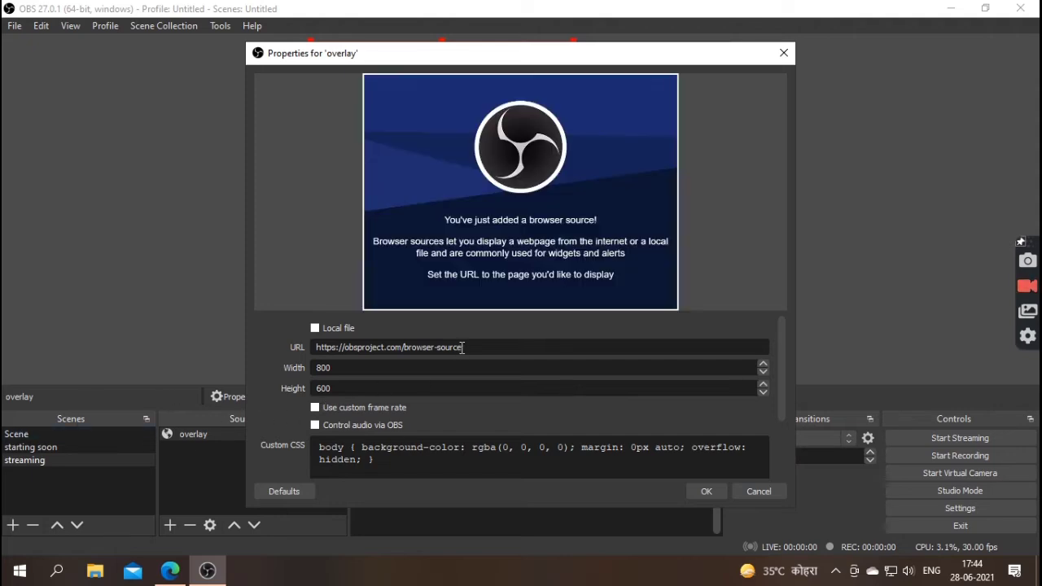
drag(468, 341, 273, 342)
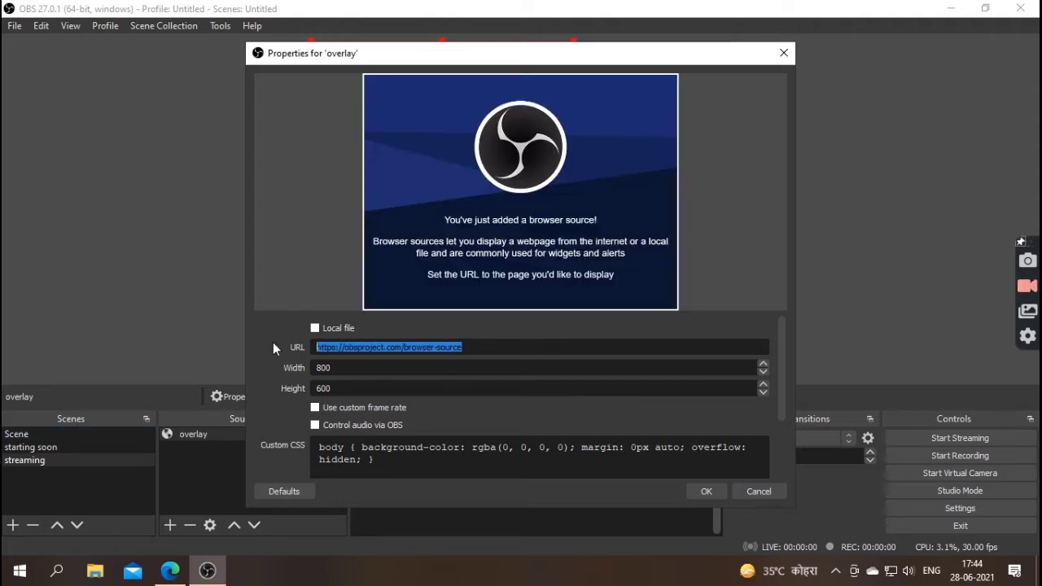
key(BackSpace)
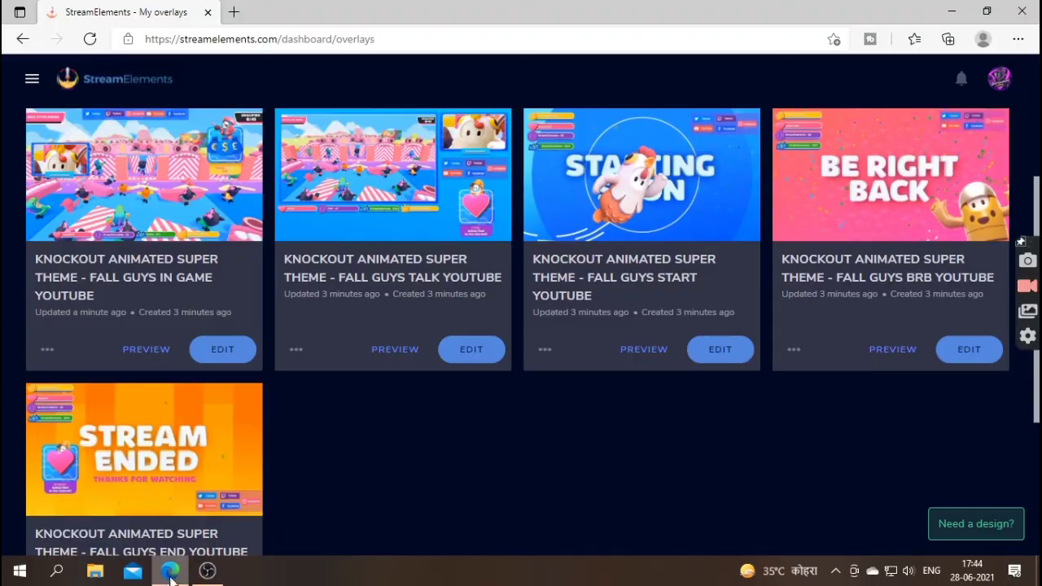
- Copy the IN GAME overlay's URL from StreamElements, then return to the OBS source properties
click(170, 571)
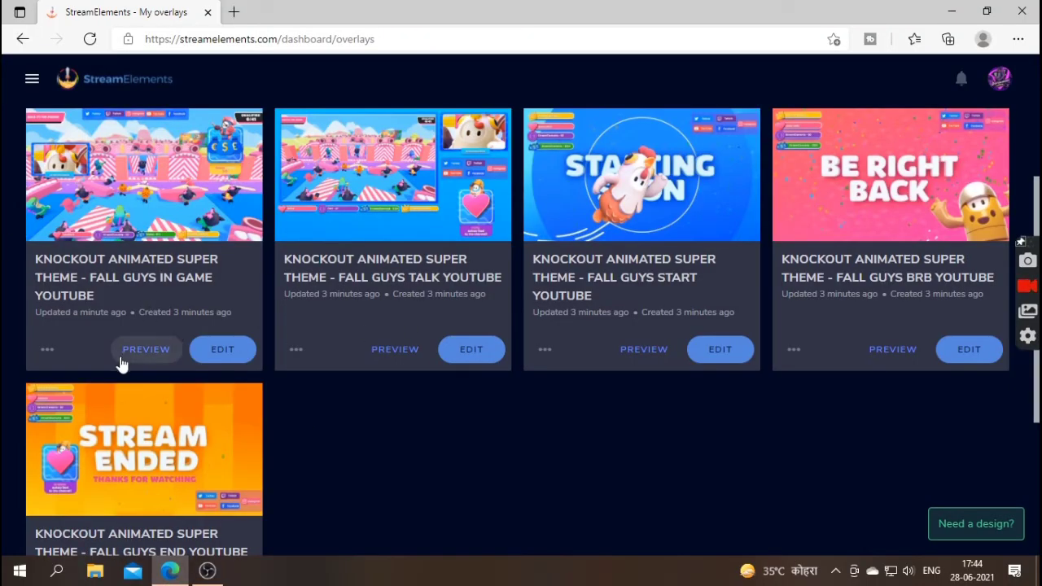
click(47, 350)
click(65, 393)
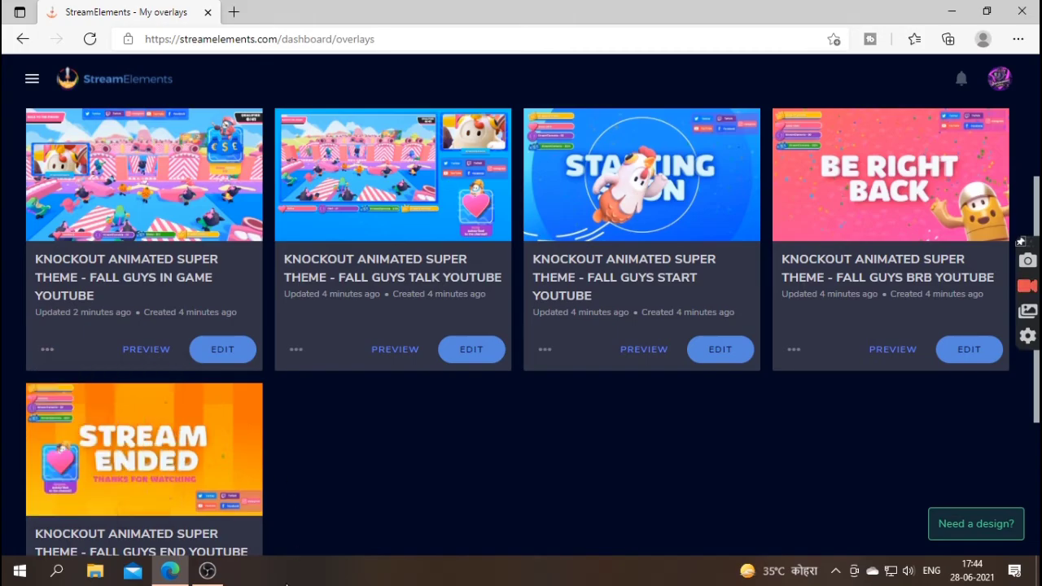
click(208, 571)
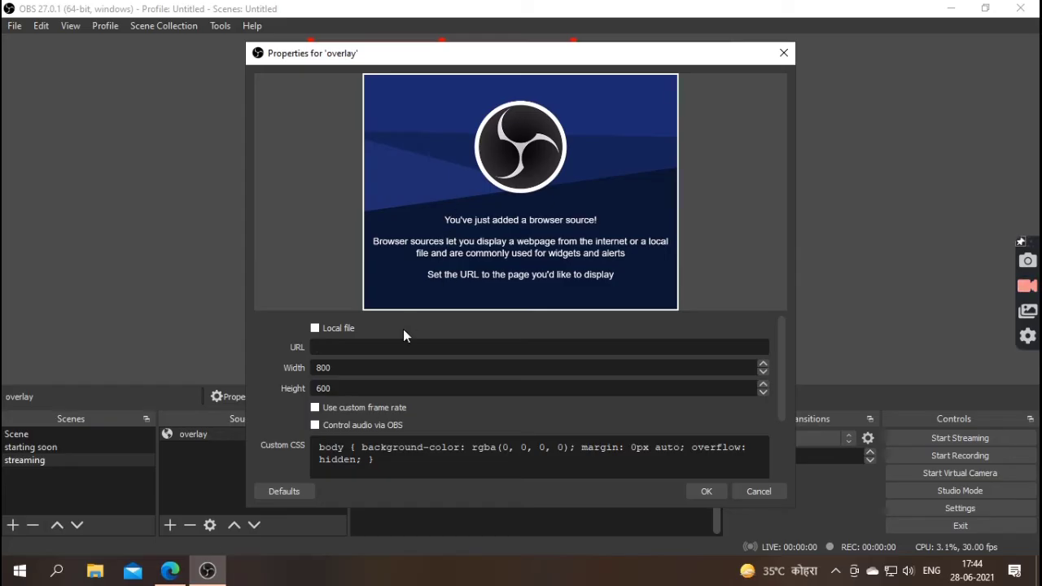
- Paste the in-game overlay link into the overlay source, update its width and height, and apply
key(ctrl+v)
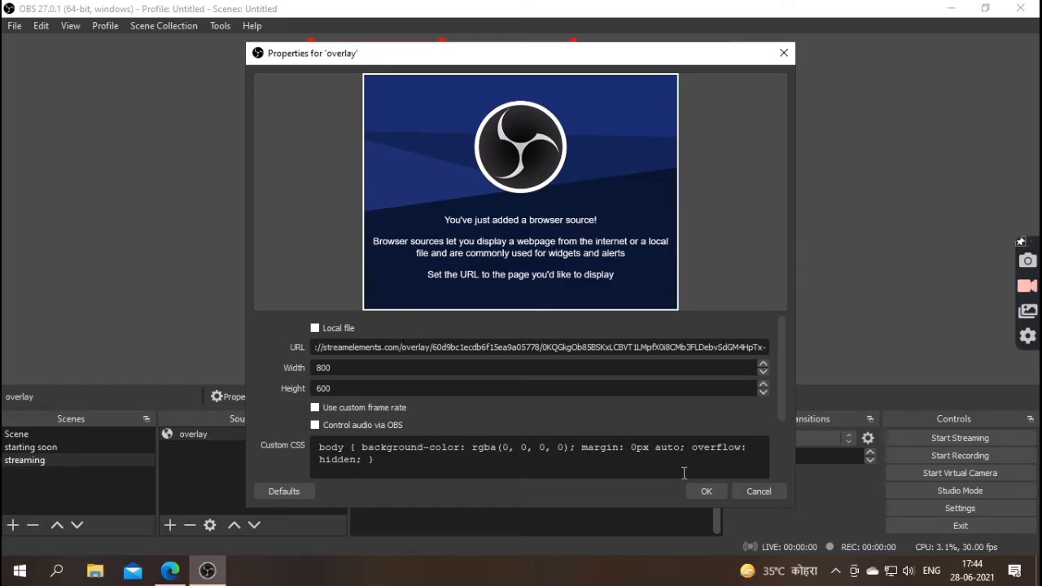
double_click(474, 368)
text(1920)
click(356, 389)
double_click(354, 388)
text(108)
click(705, 496)
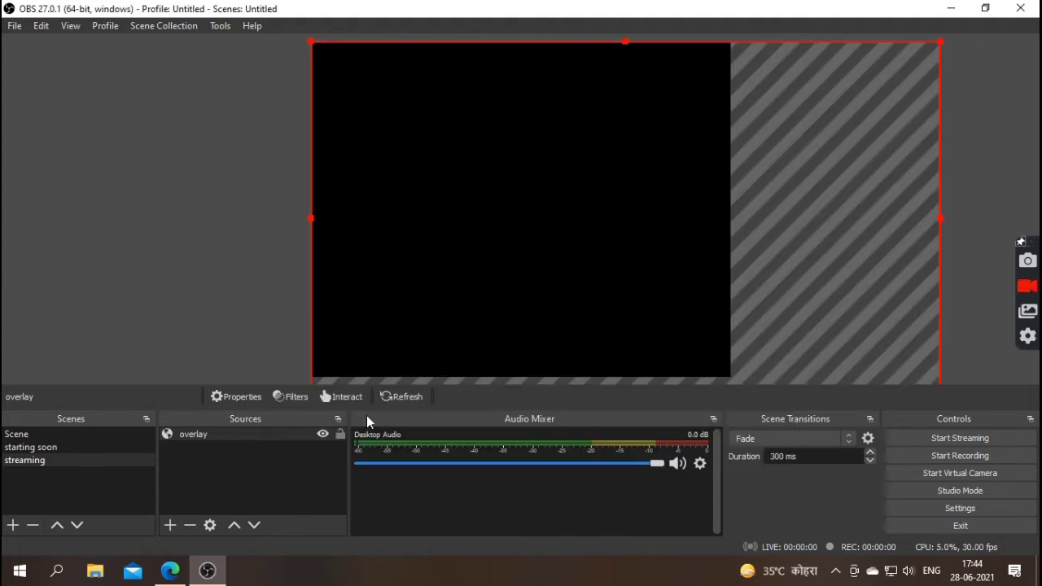
- Dismiss the source-type list and minimise OBS and the browser to reveal the desktop
click(171, 526)
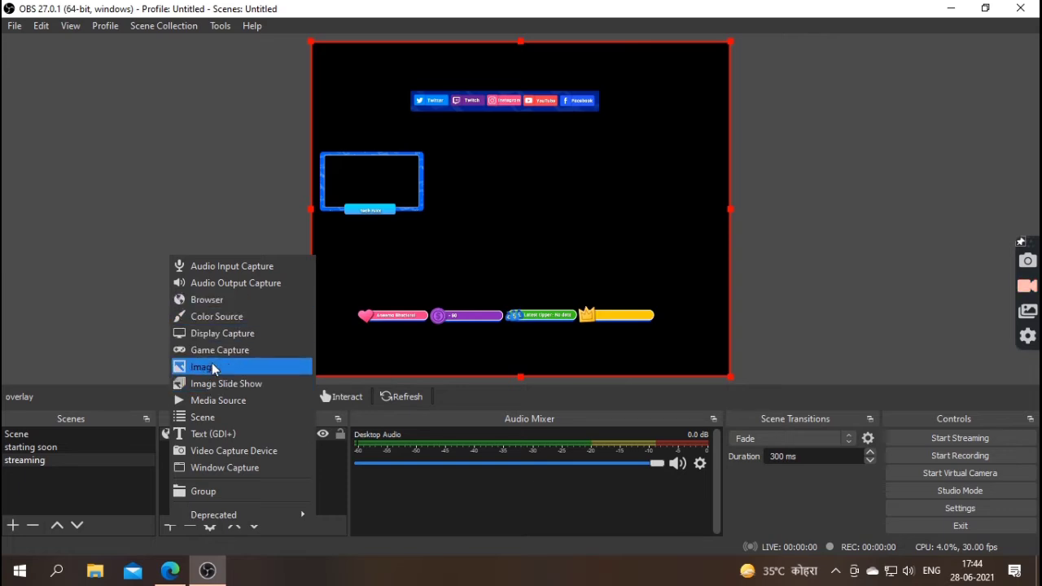
click(172, 535)
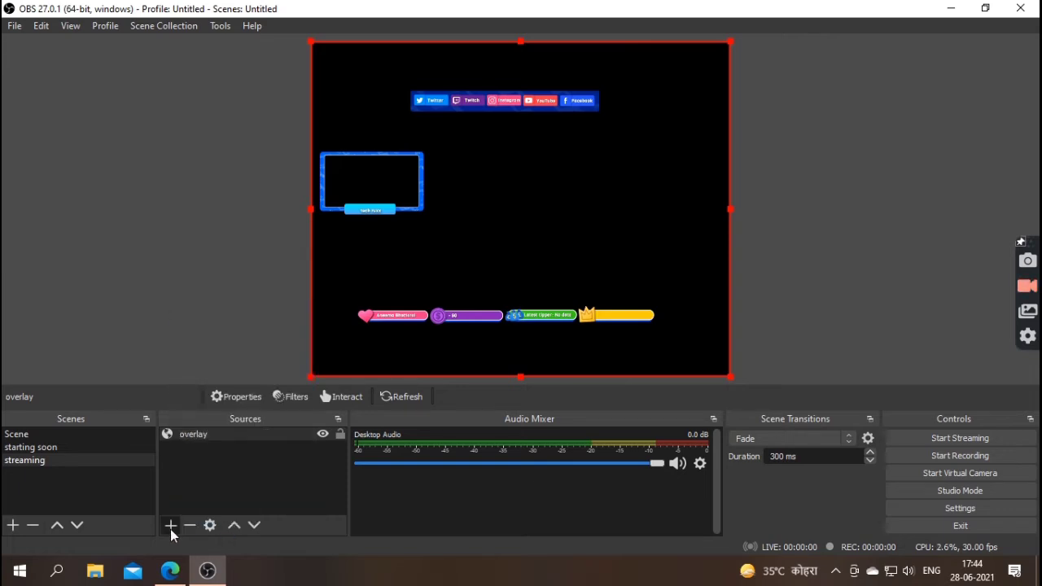
click(171, 528)
mouse_move(180, 521)
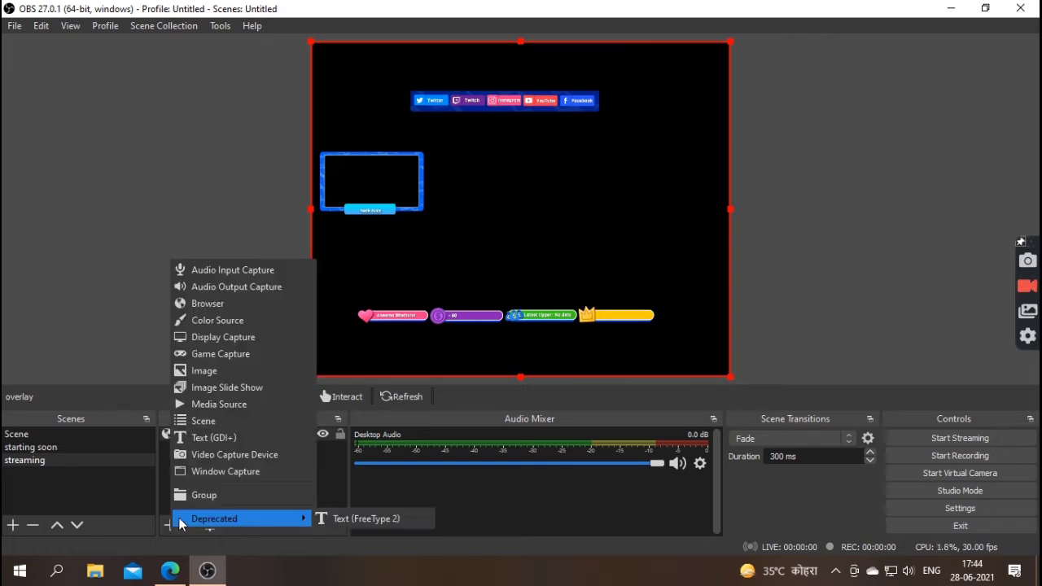
click(204, 569)
click(204, 568)
click(201, 572)
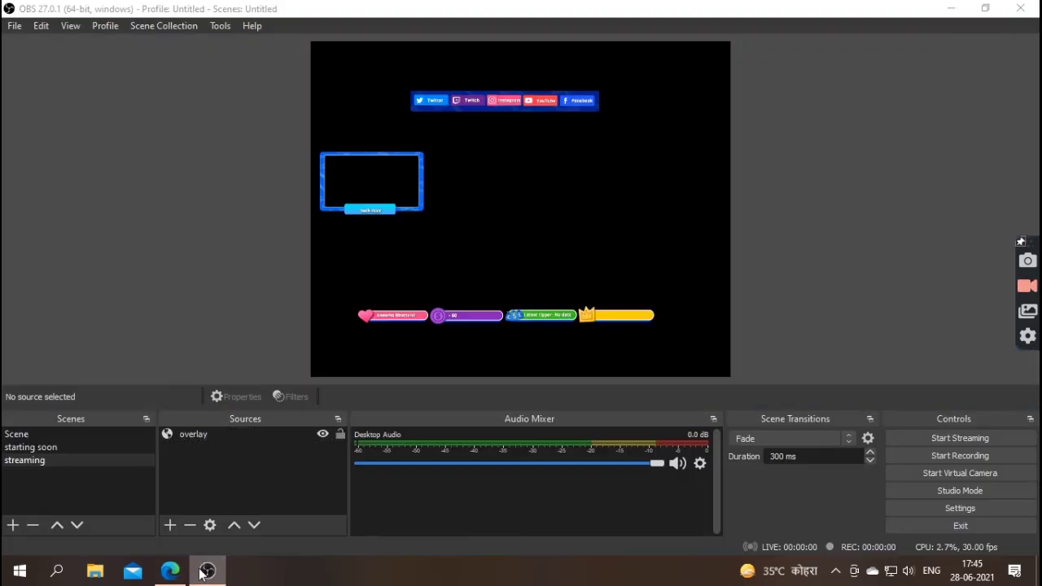
click(201, 572)
click(170, 571)
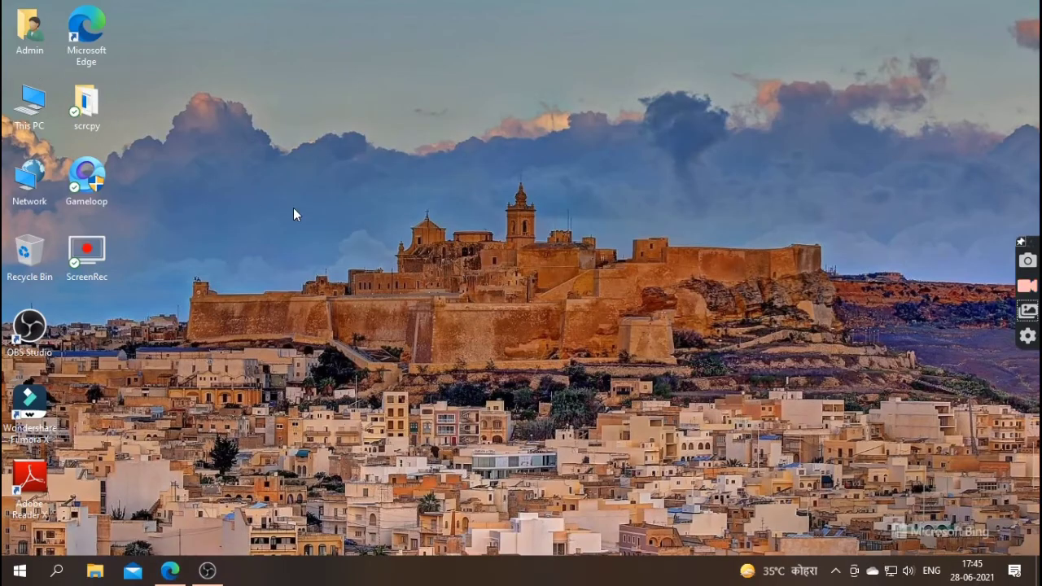
- Refresh the desktop and launch scrcpy.exe from the scrcpy folder to mirror the phone
right_click(272, 194)
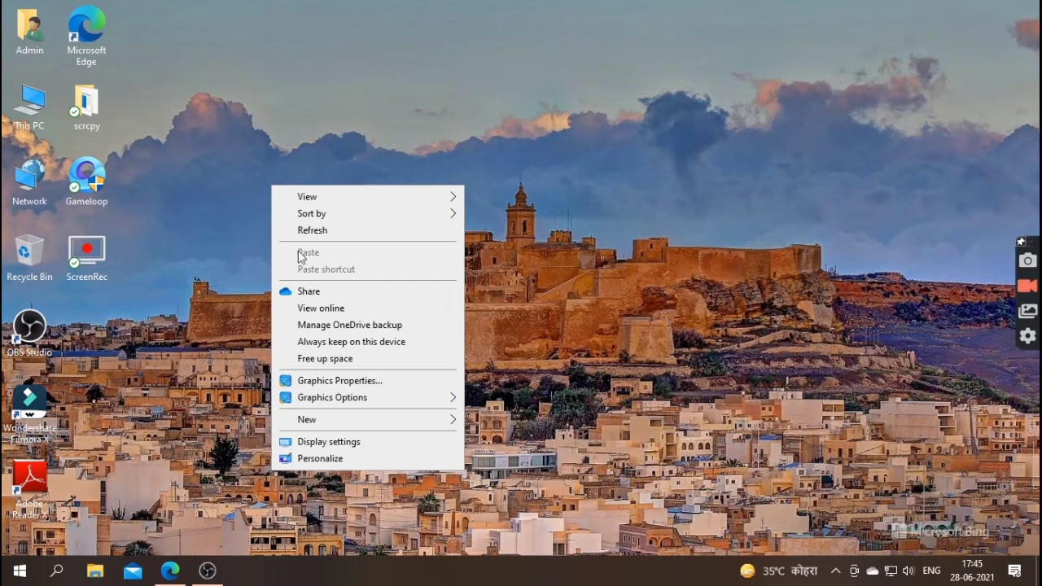
click(312, 231)
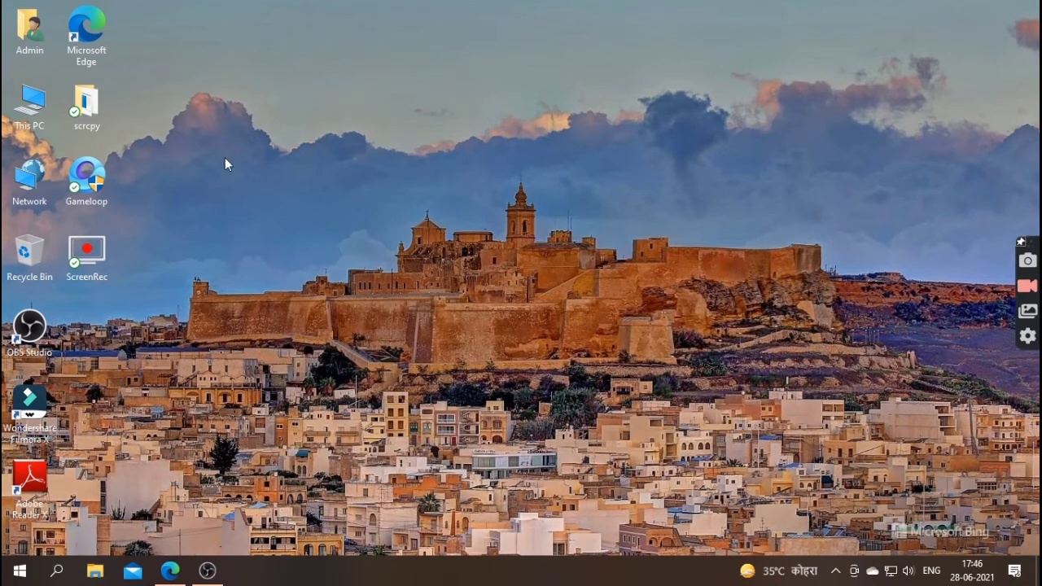
double_click(87, 110)
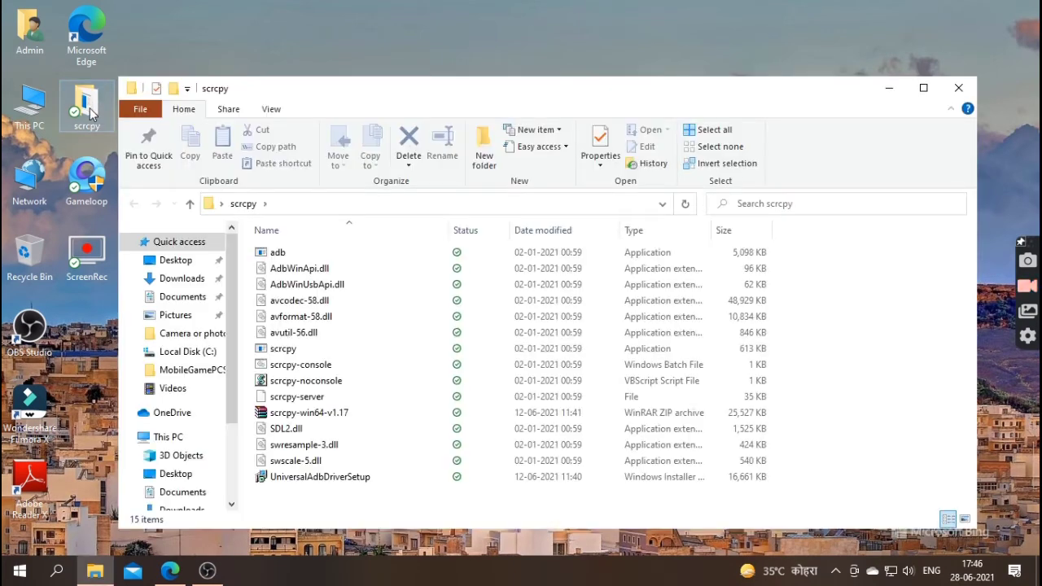
double_click(283, 348)
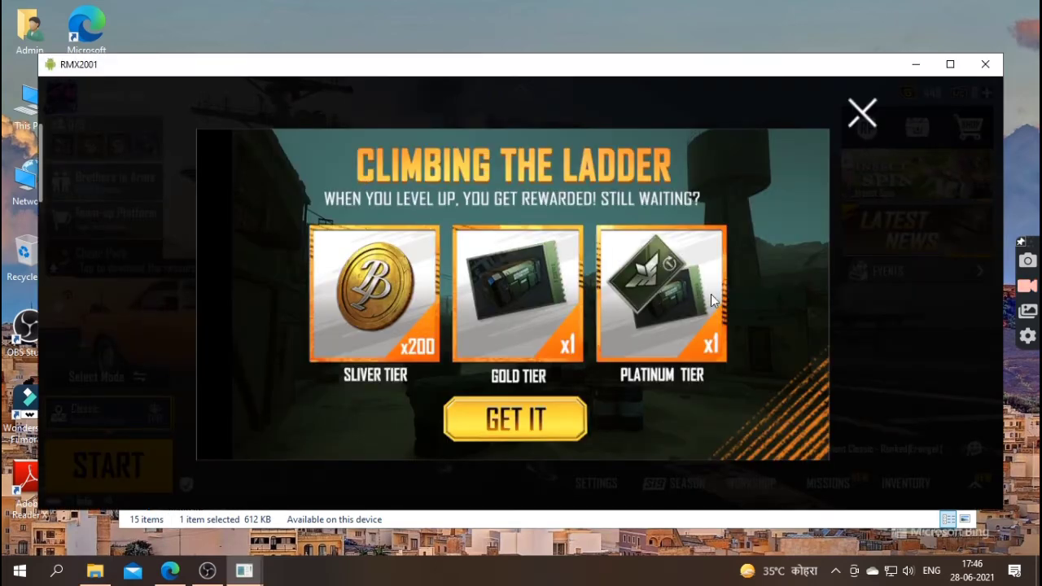
- Dismiss the Climbing the Ladder and Diamond Exchange popups, shrink the mirror window, and return to OBS
click(865, 119)
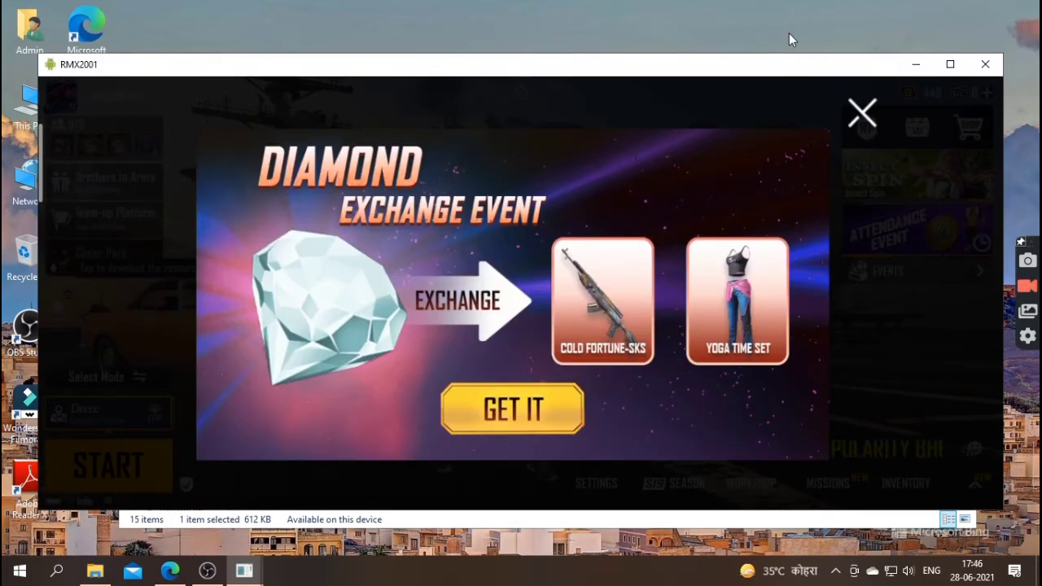
drag(728, 65, 66, 38)
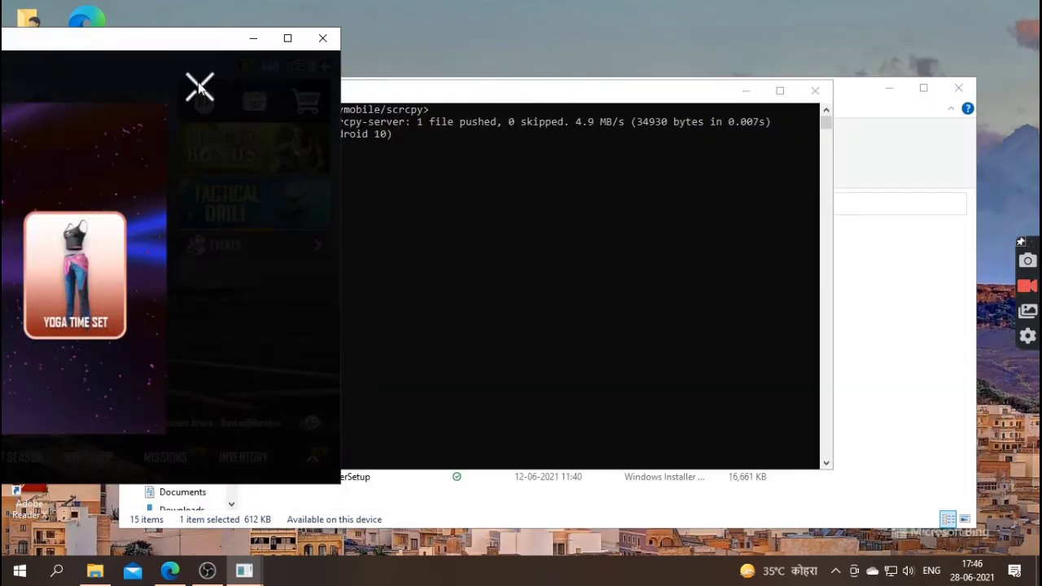
click(201, 87)
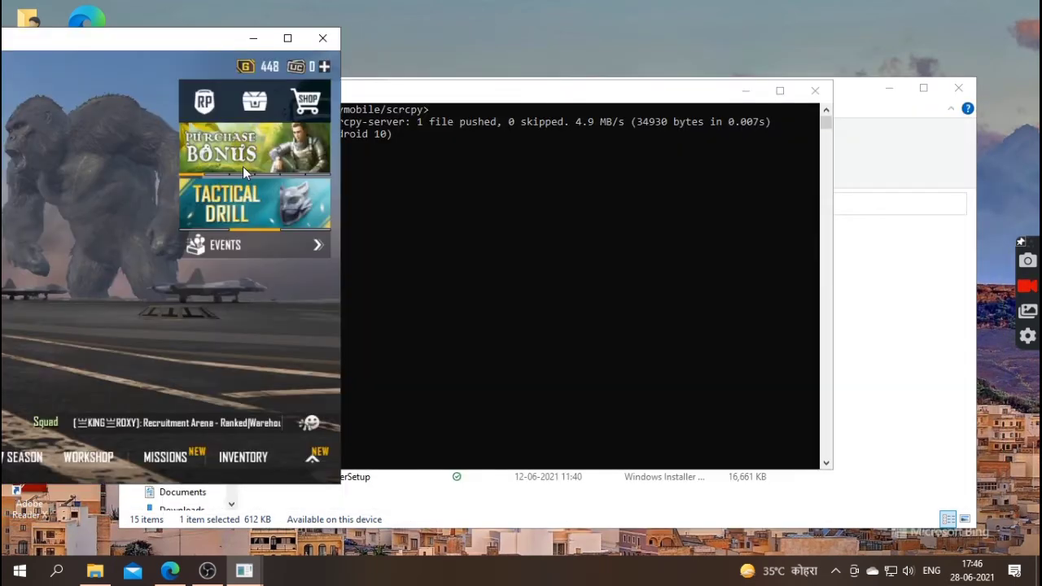
click(207, 572)
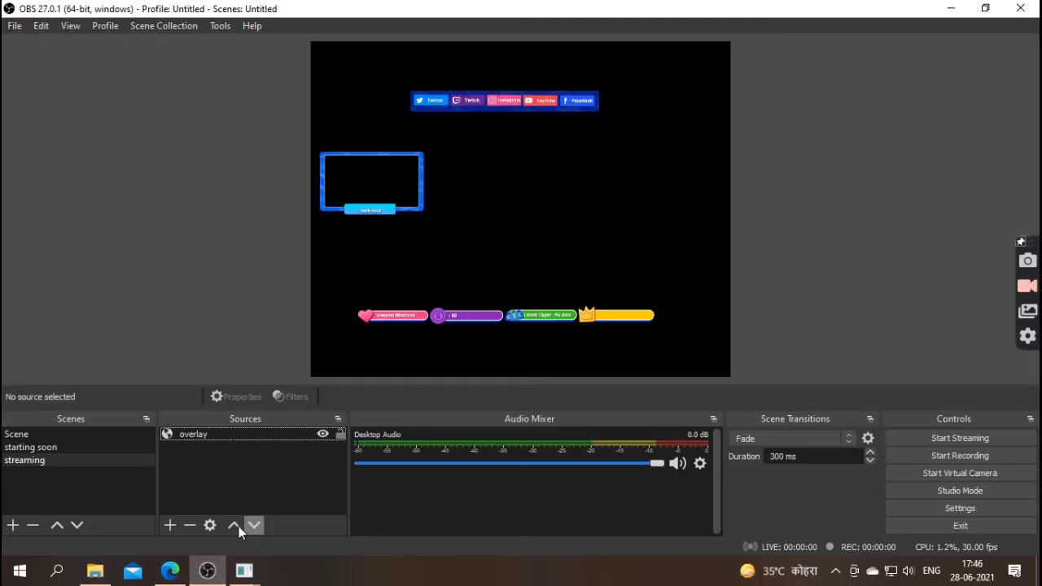
- Add a Window Capture source named 'RMX2001' capturing the scrcpy phone-mirror window
click(170, 525)
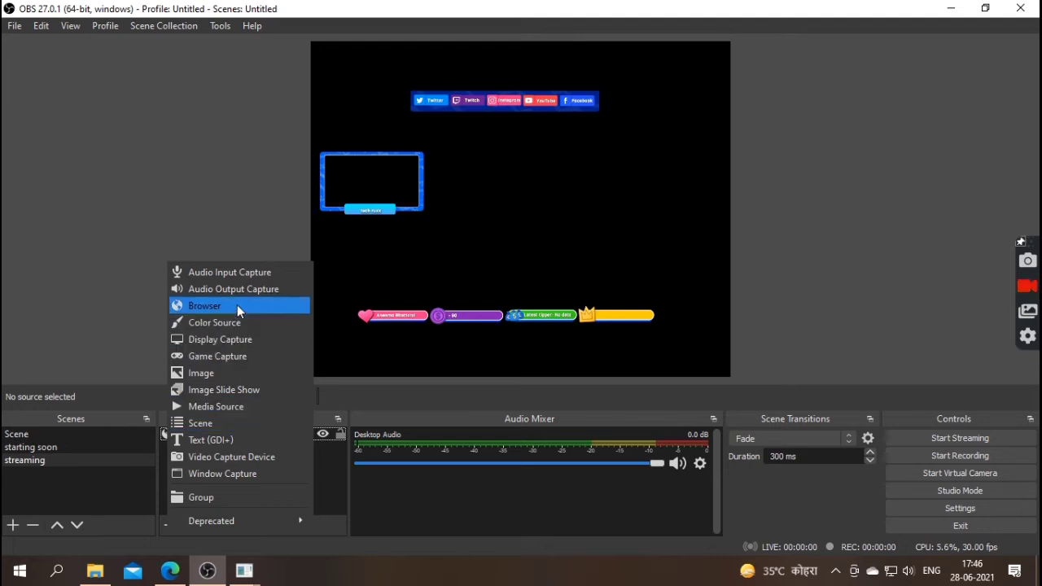
click(238, 474)
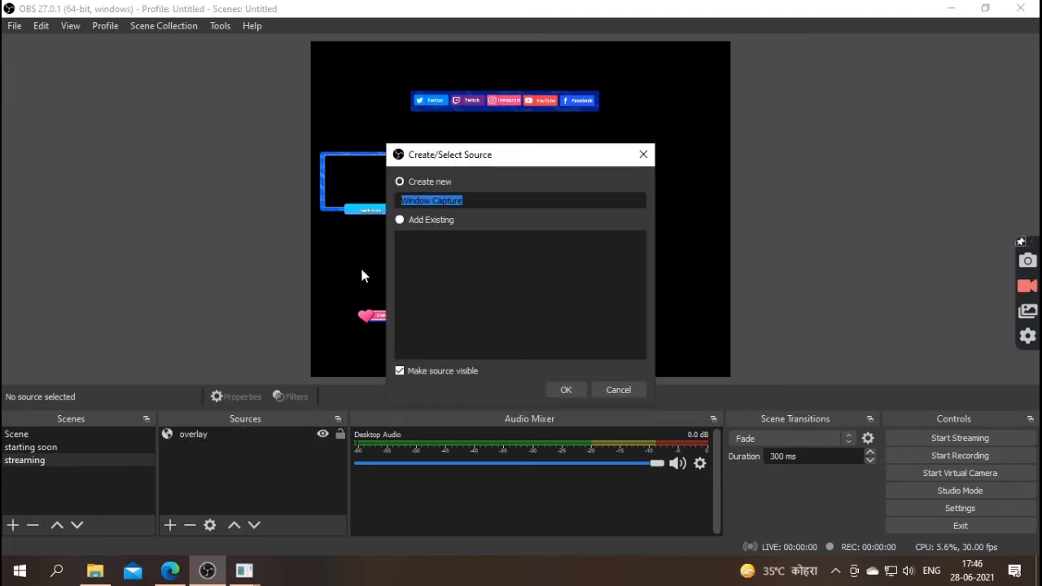
key(BackSpace)
text(R)
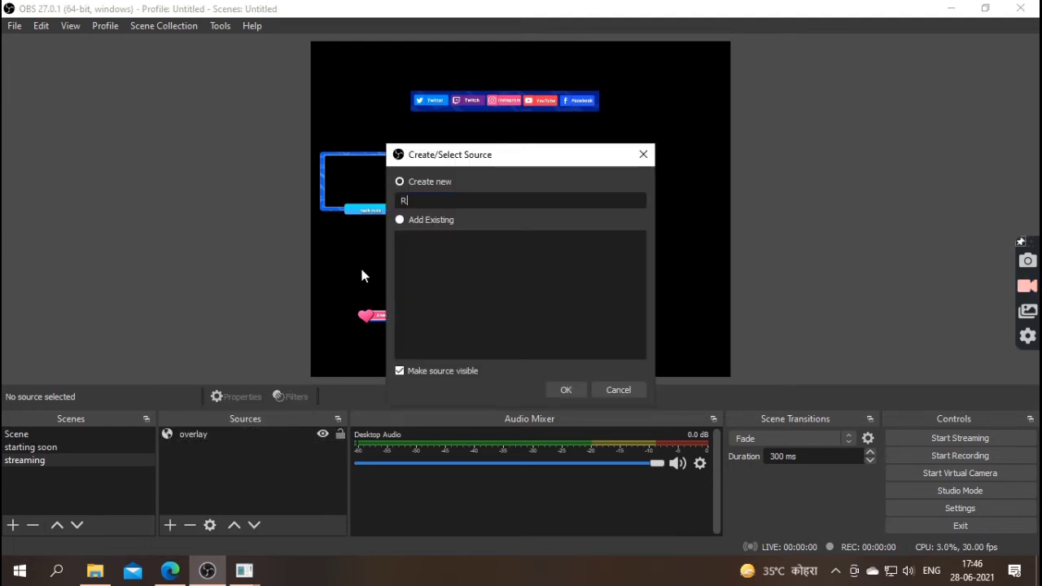
text(MX2)
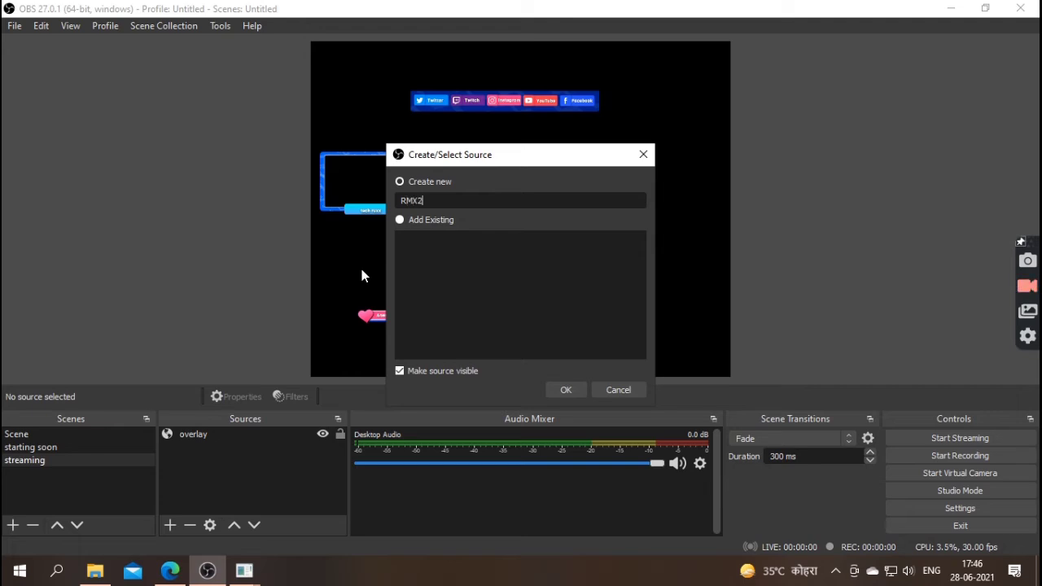
text(001)
click(244, 571)
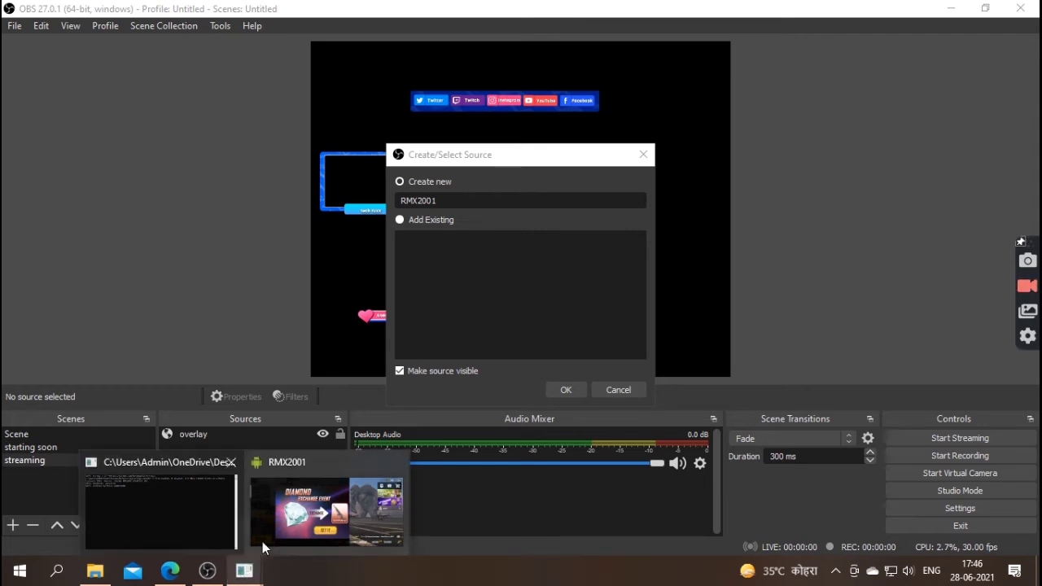
click(563, 390)
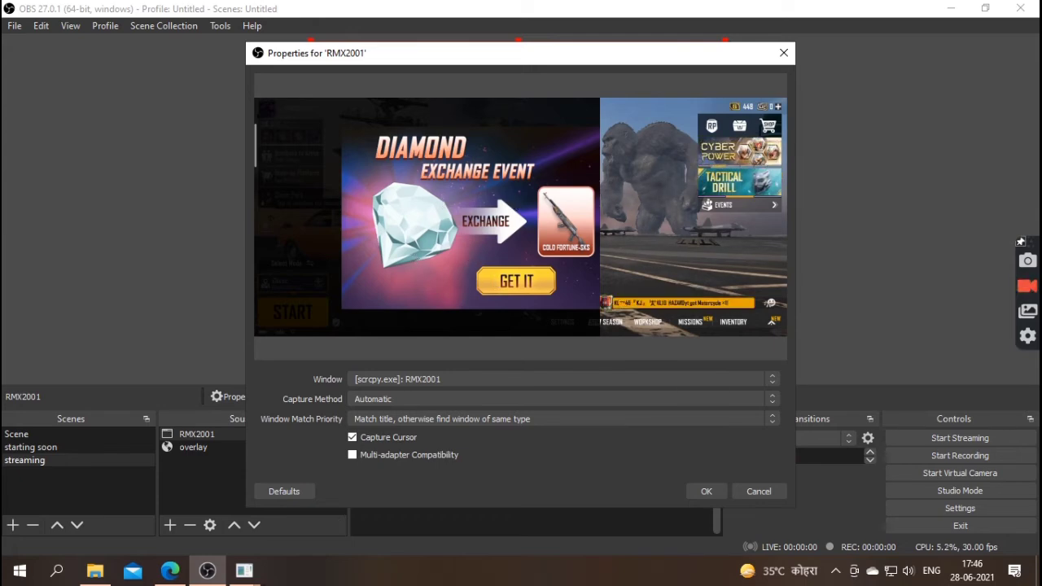
click(244, 570)
click(259, 530)
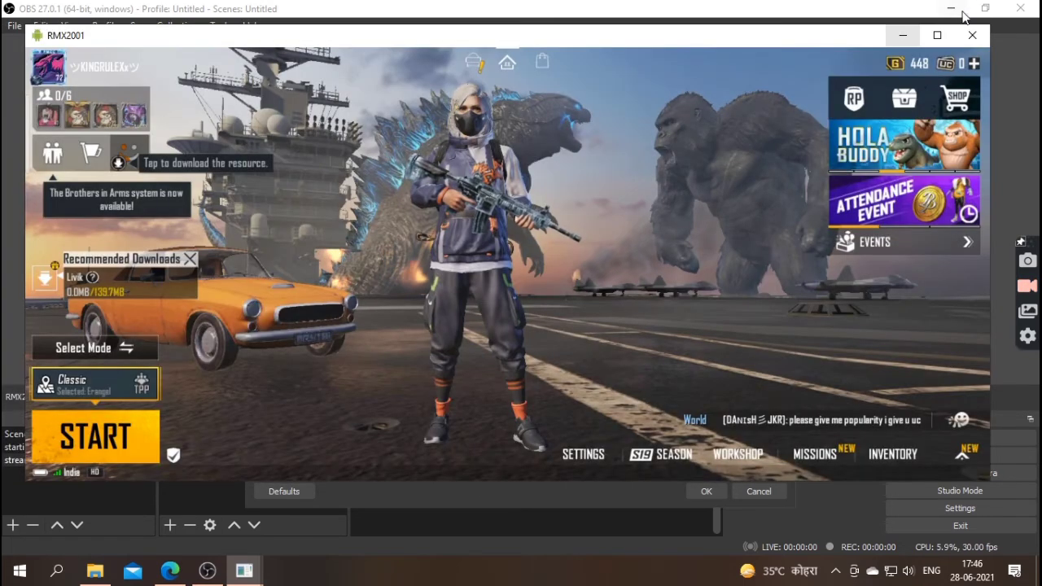
click(903, 39)
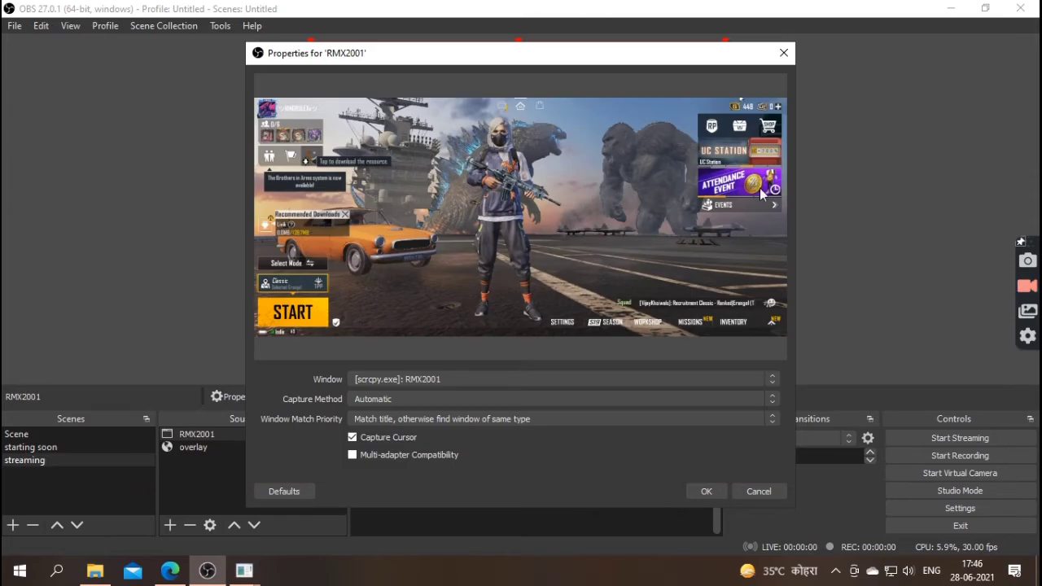
click(706, 492)
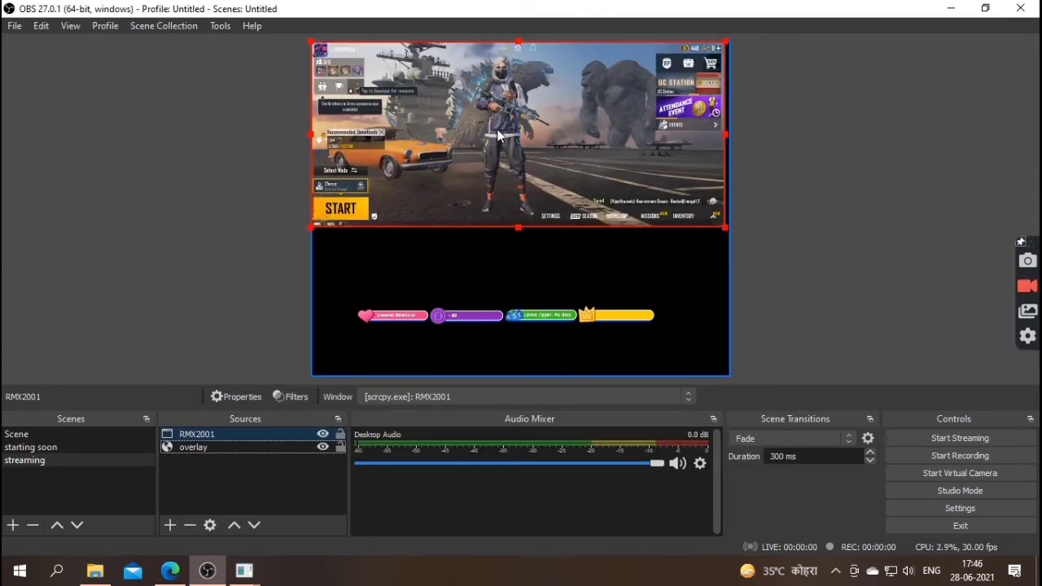
- Fit the RMX2001 capture to the canvas and move it beneath overlay in the source order
key(ctrl+f)
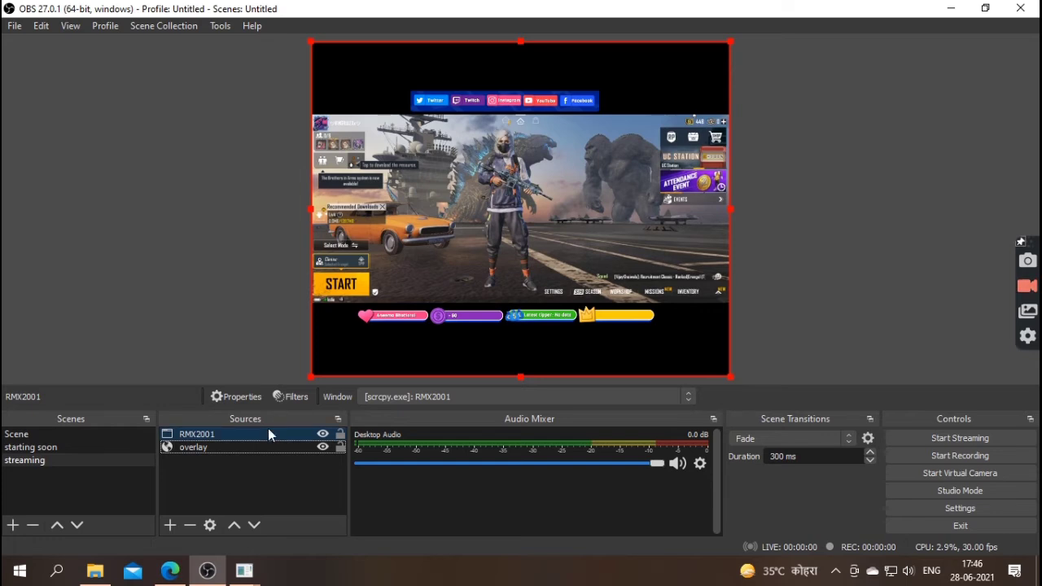
drag(267, 431, 174, 486)
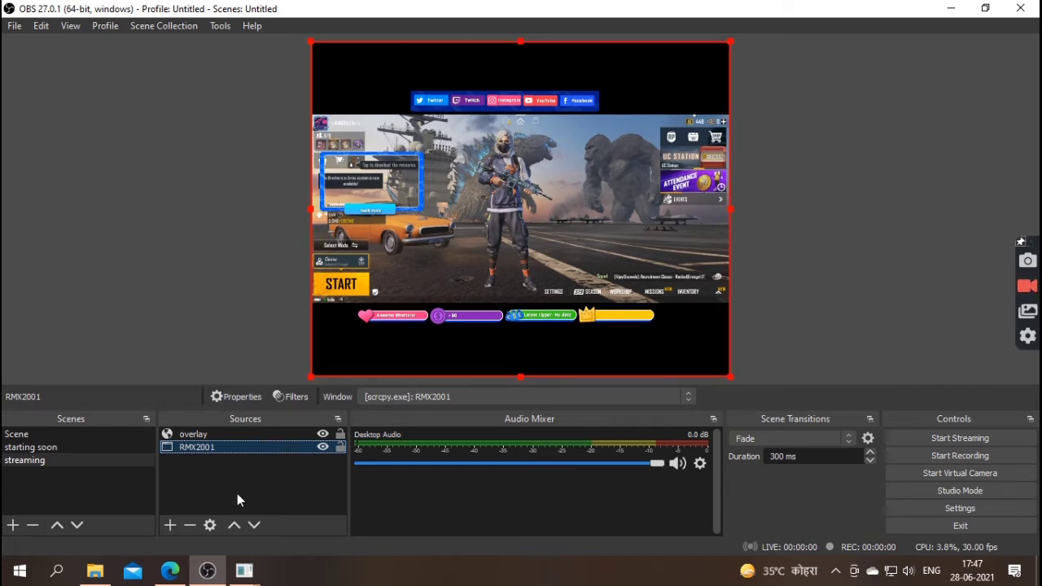
click(171, 523)
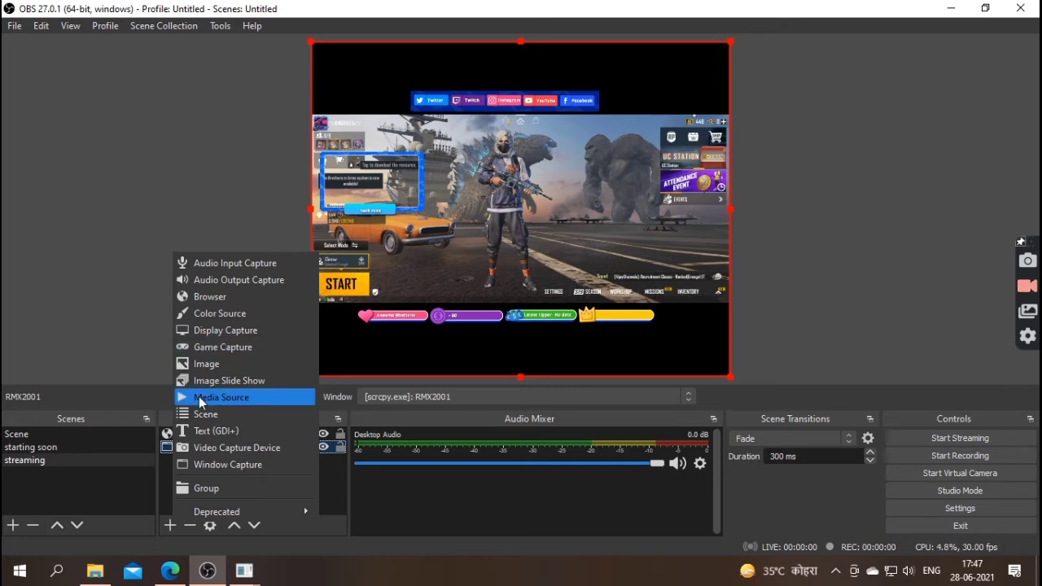
mouse_move(176, 518)
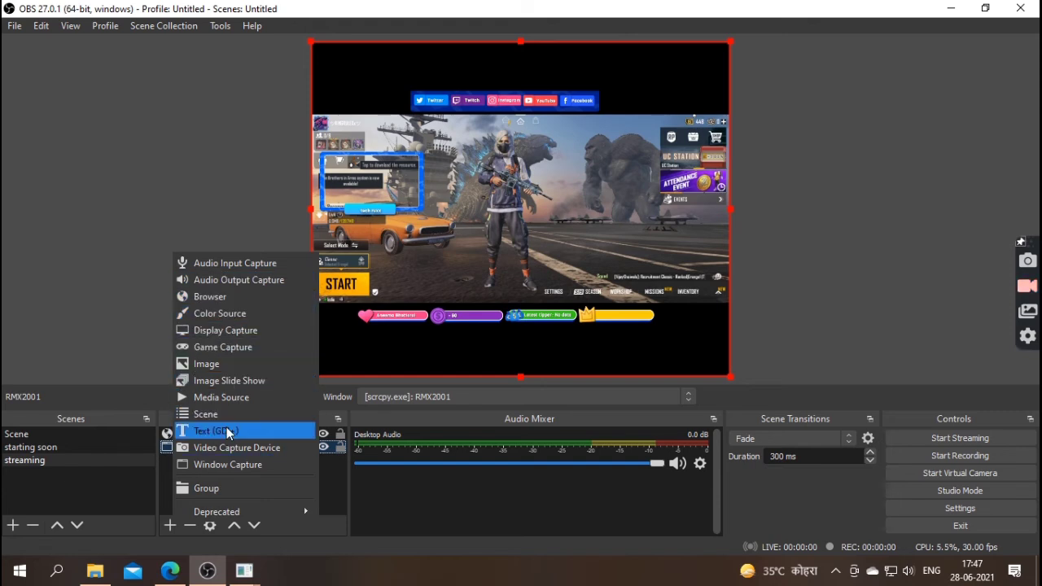
click(177, 524)
click(170, 526)
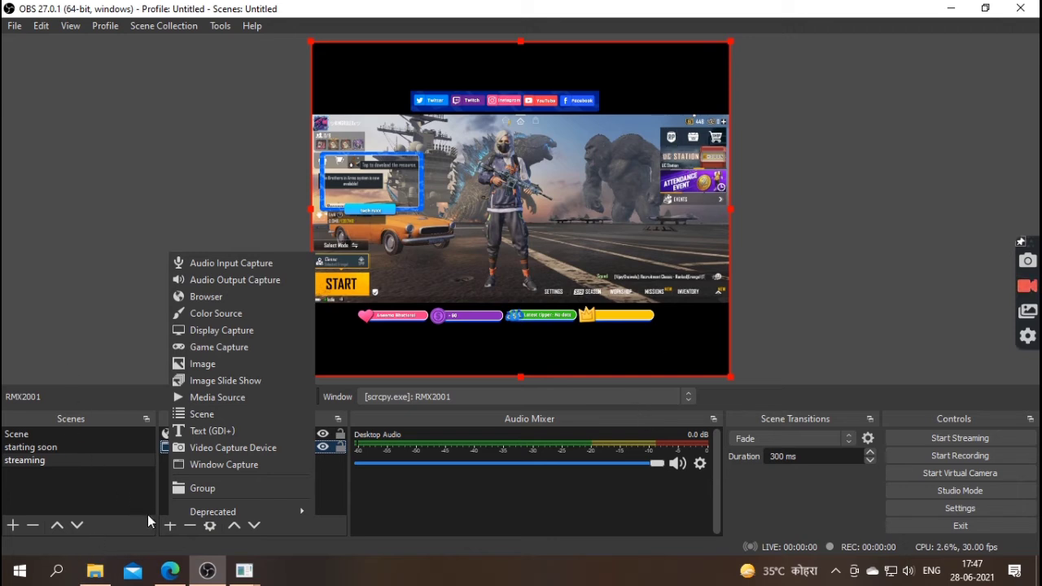
- Create a new scene named 'END SOON'
click(12, 525)
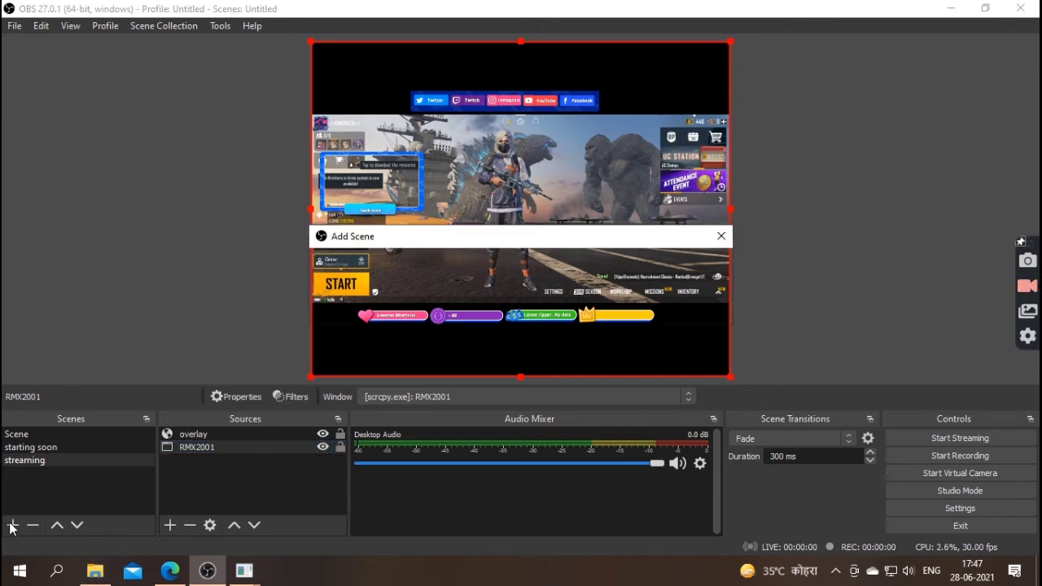
key(BackSpace)
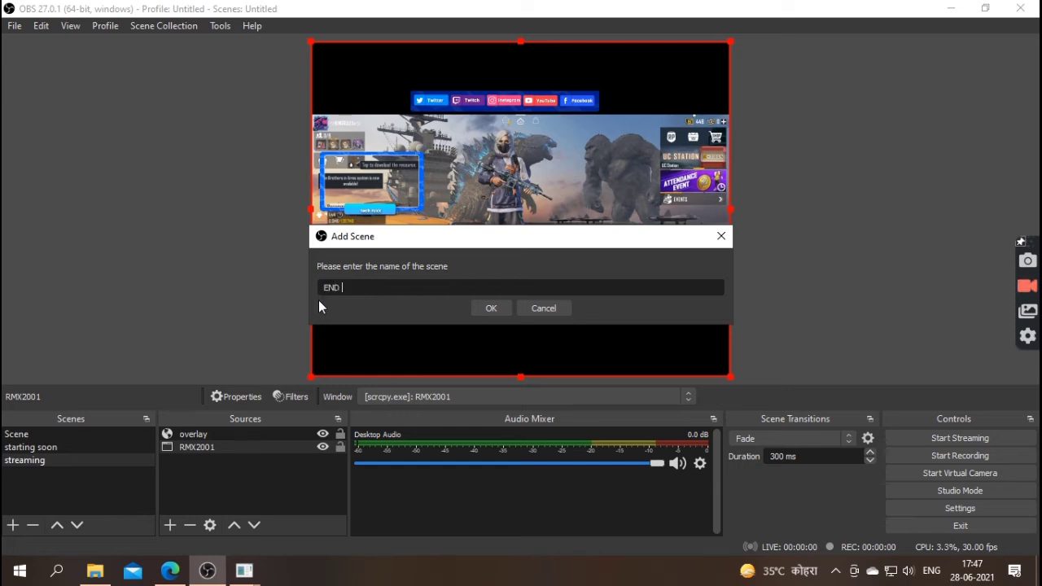
text(END SCREEN)
key(BackSpace)
key(BackSpace)
key(BackSpace)
key(BackSpace)
key(BackSpace)
key(BackSpace)
key(BackSpace)
key(BackSpace)
key(BackSpace)
text(ND SOON)
click(494, 305)
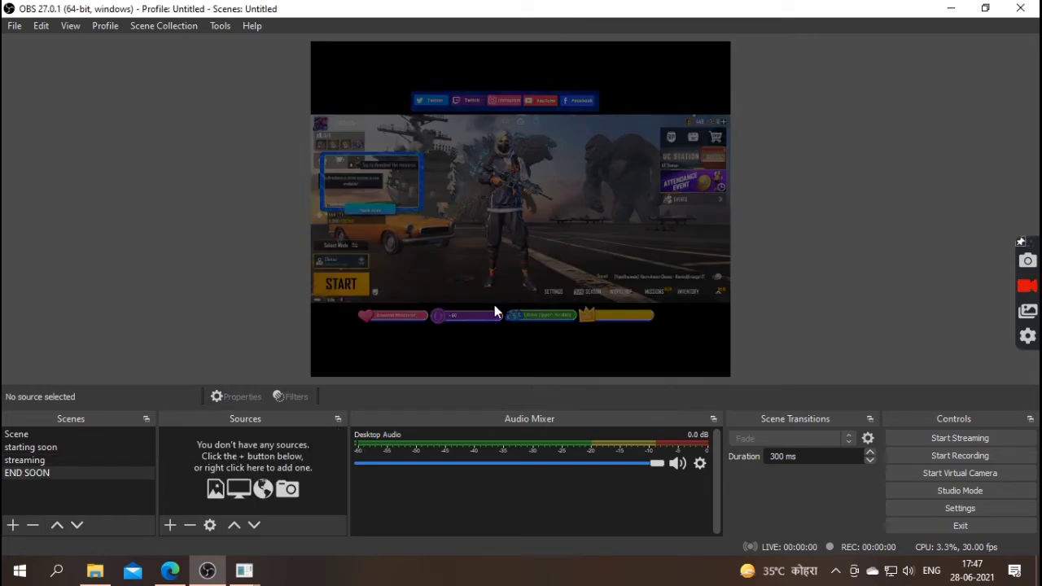
- Add a browser source named 'ENDING SOON' to the END SOON scene
click(170, 526)
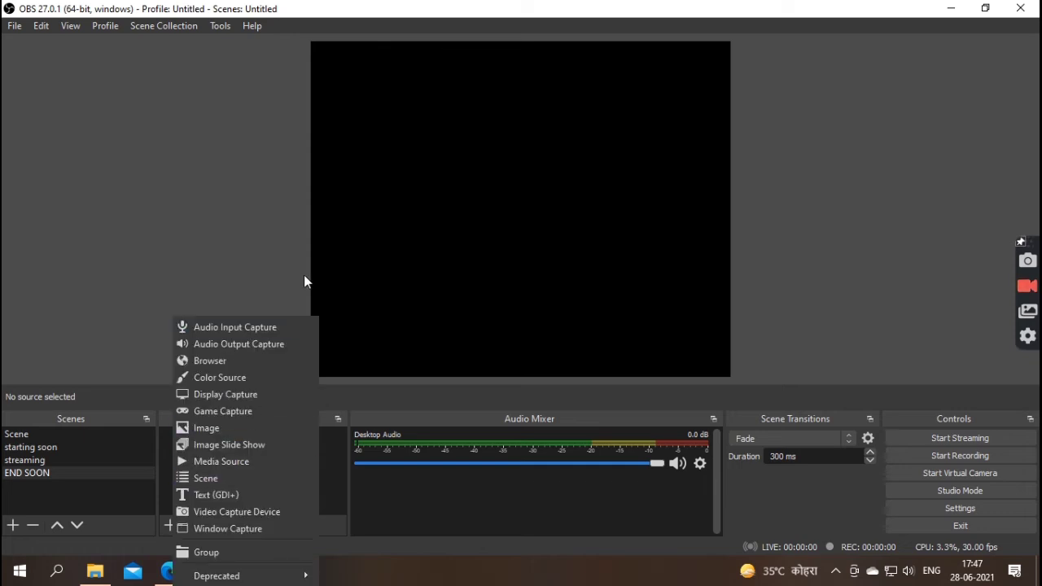
click(250, 365)
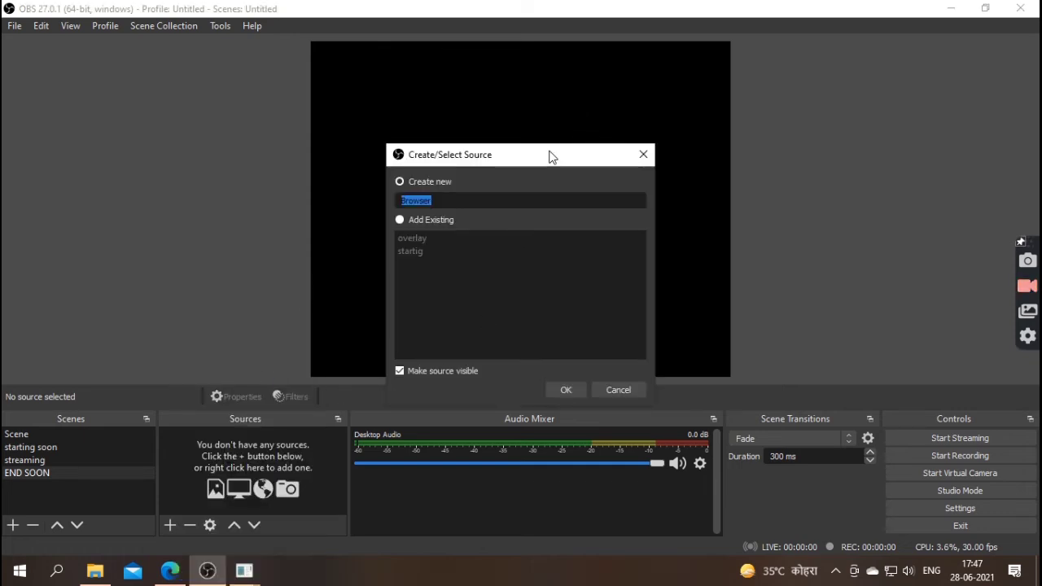
key(BackSpace)
text(ENDING SOON)
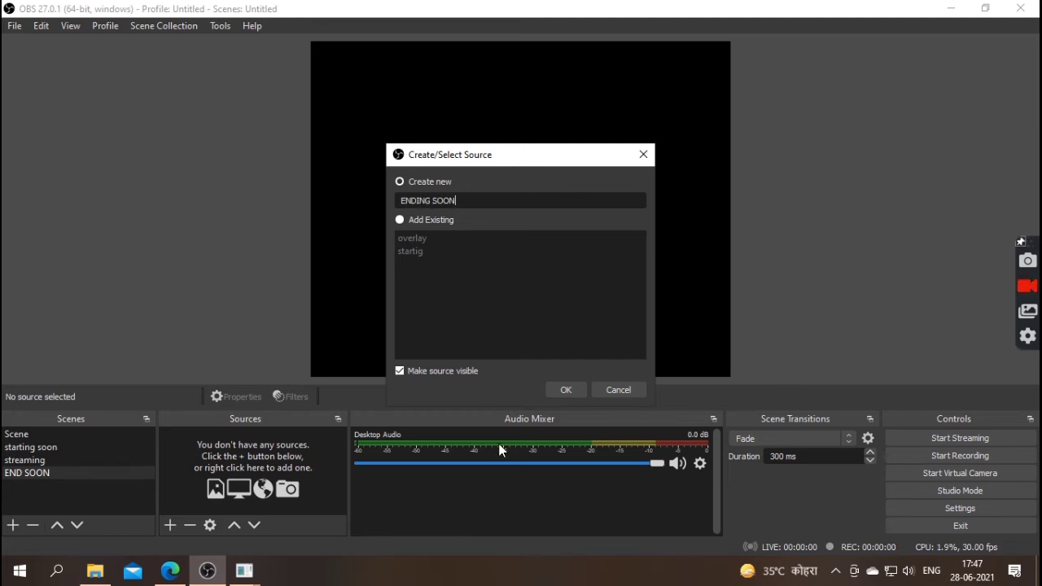
click(567, 390)
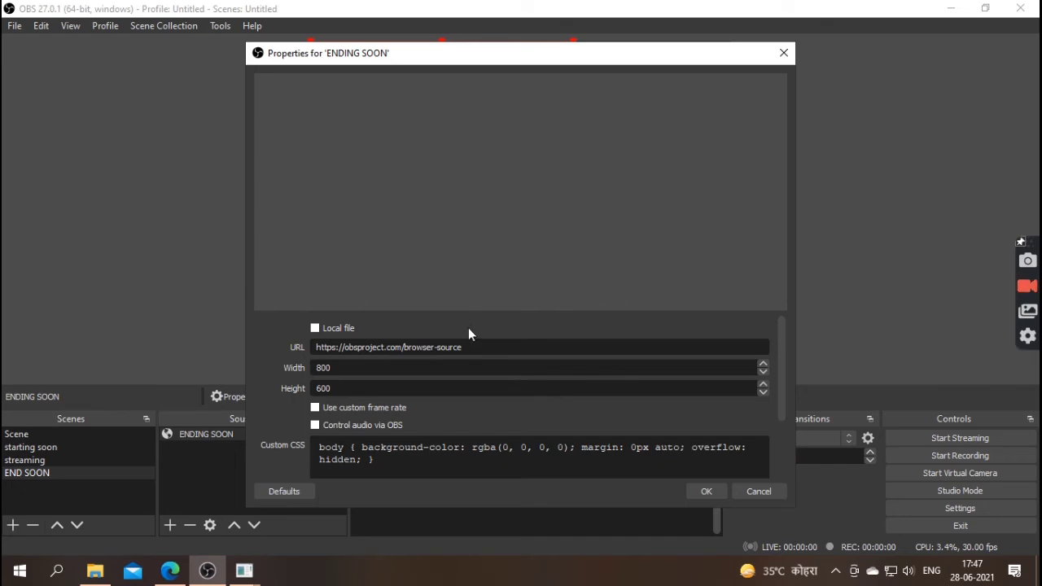
- Copy the Stream Ended overlay's URL from StreamElements' My overlays page in Edge
click(170, 571)
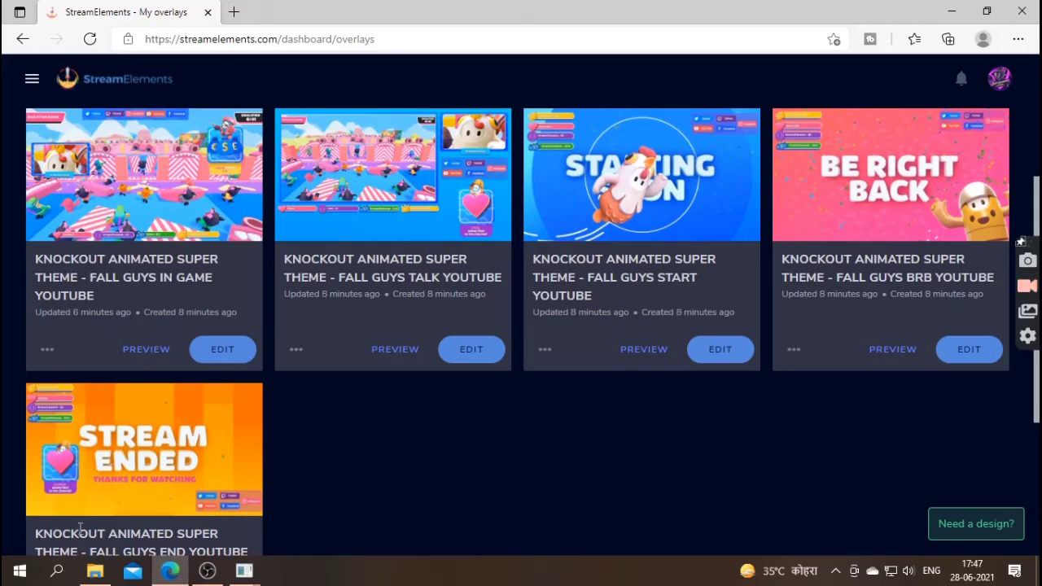
scroll(84, 512, down, 2)
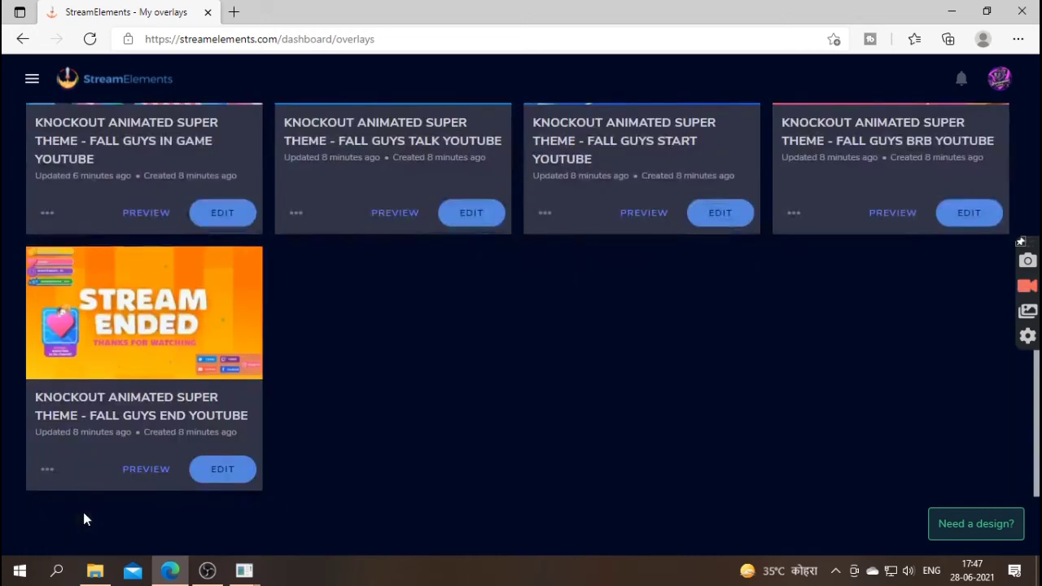
click(36, 472)
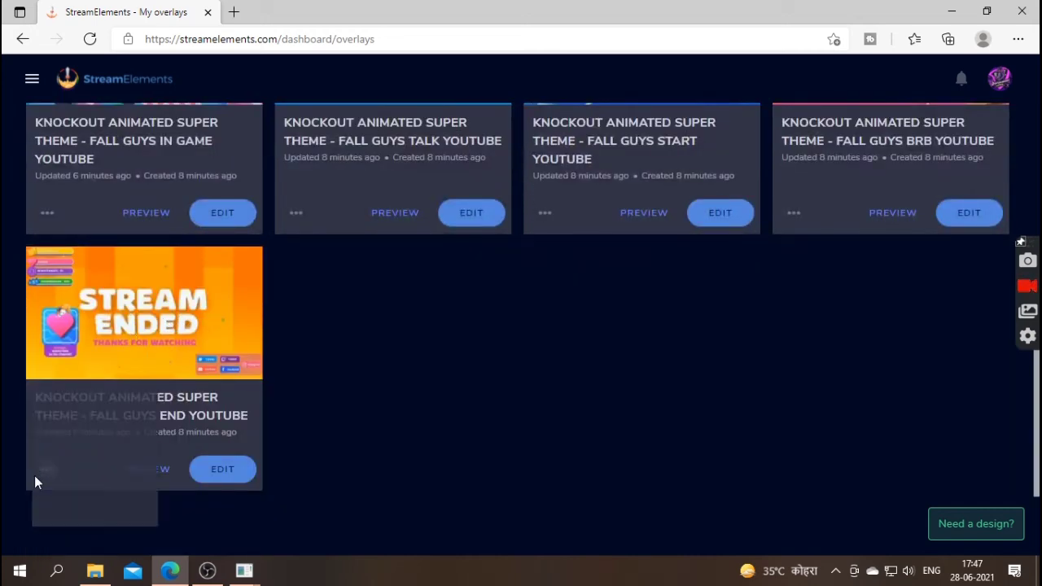
click(207, 571)
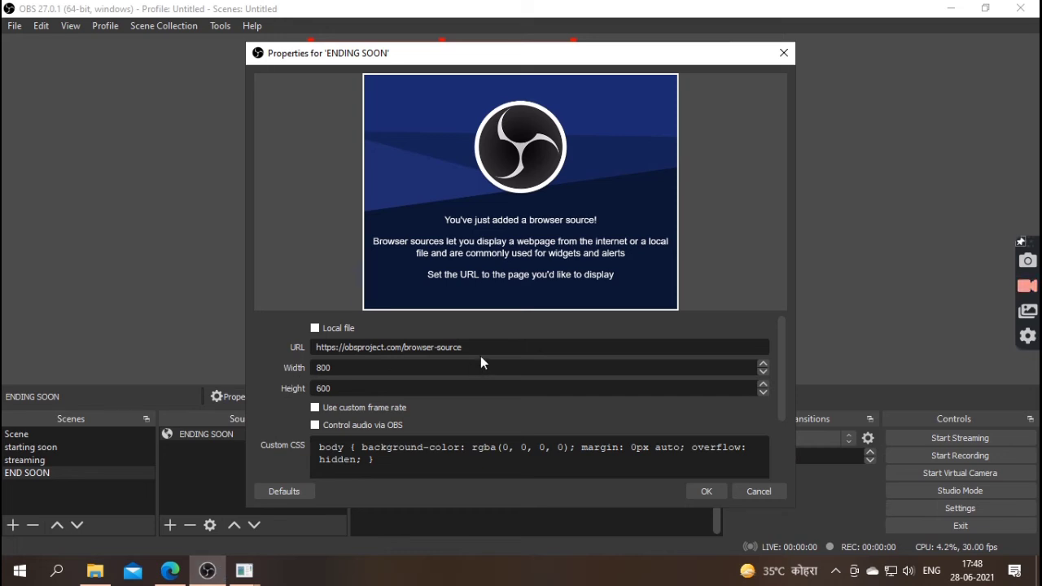
- Point the ENDING SOON browser source at the Stream Ended overlay URL at 1920×1080, then select starting soon
drag(476, 348, 304, 347)
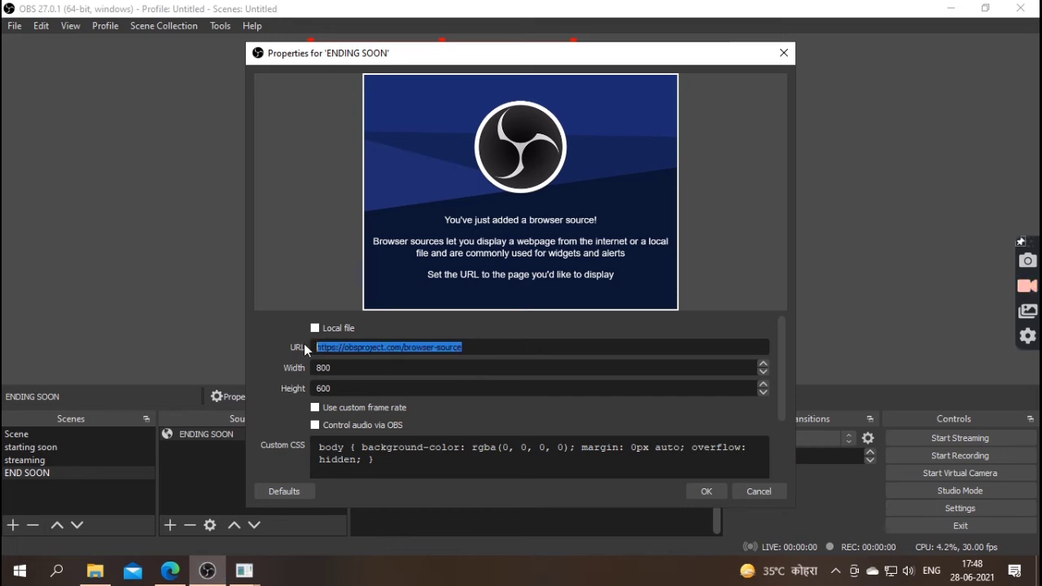
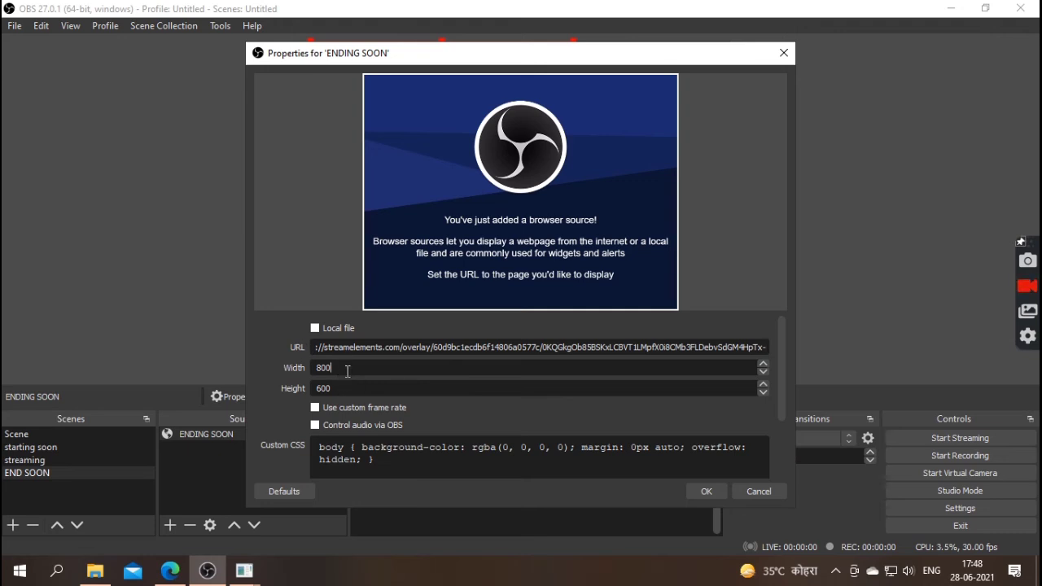
double_click(348, 371)
text(1920)
double_click(345, 384)
text(10)
click(703, 491)
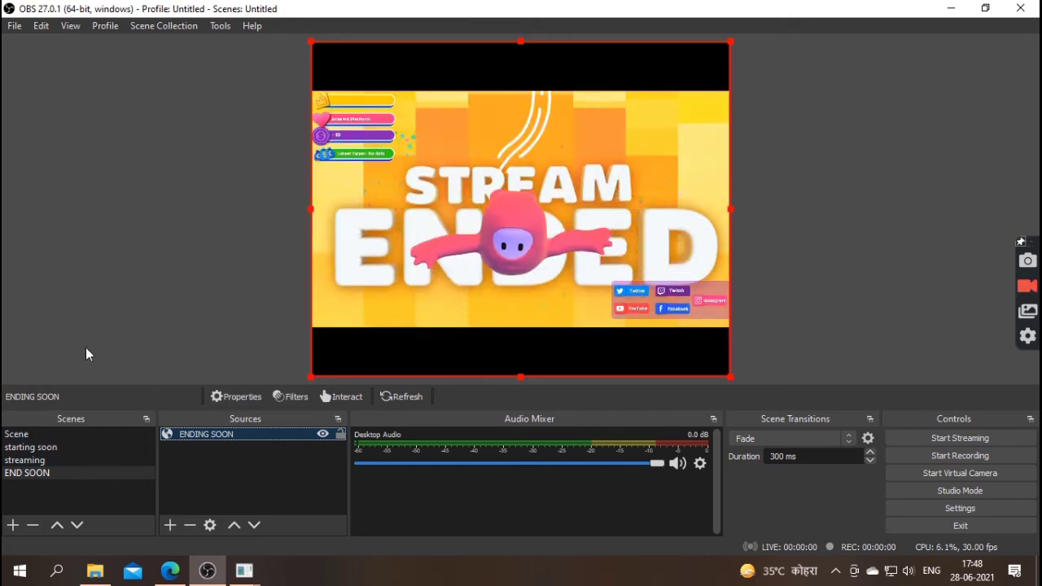
click(67, 450)
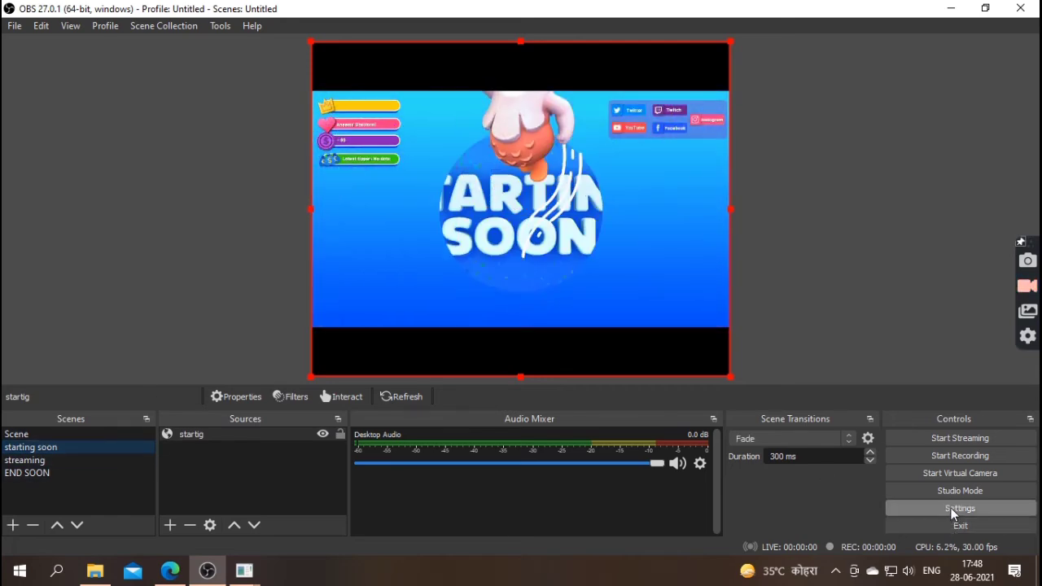
- Choose YouTube - RTMPS as the streaming service in Settings > Stream, then launch Get Stream Key
click(951, 509)
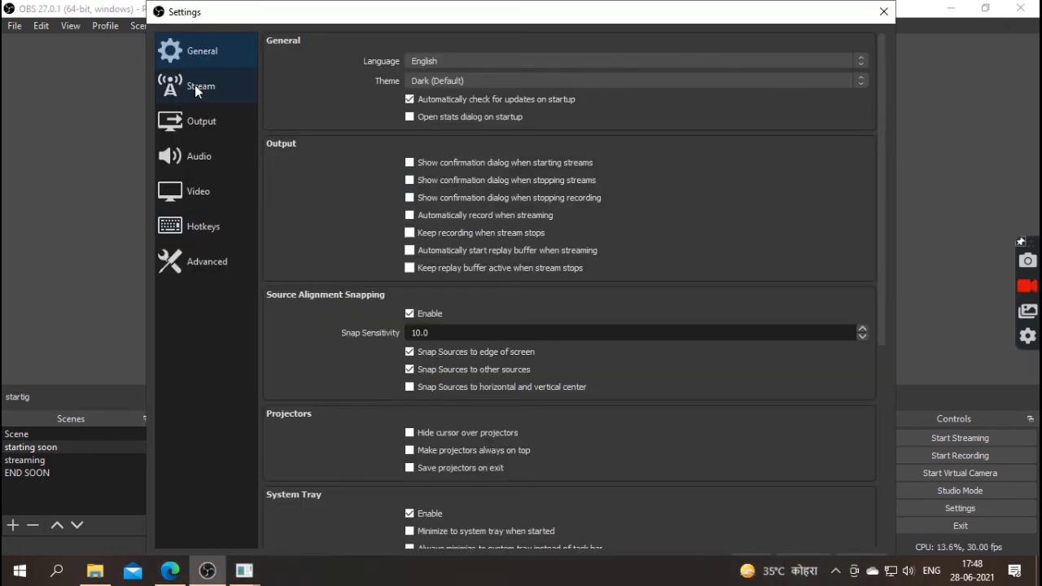
click(196, 88)
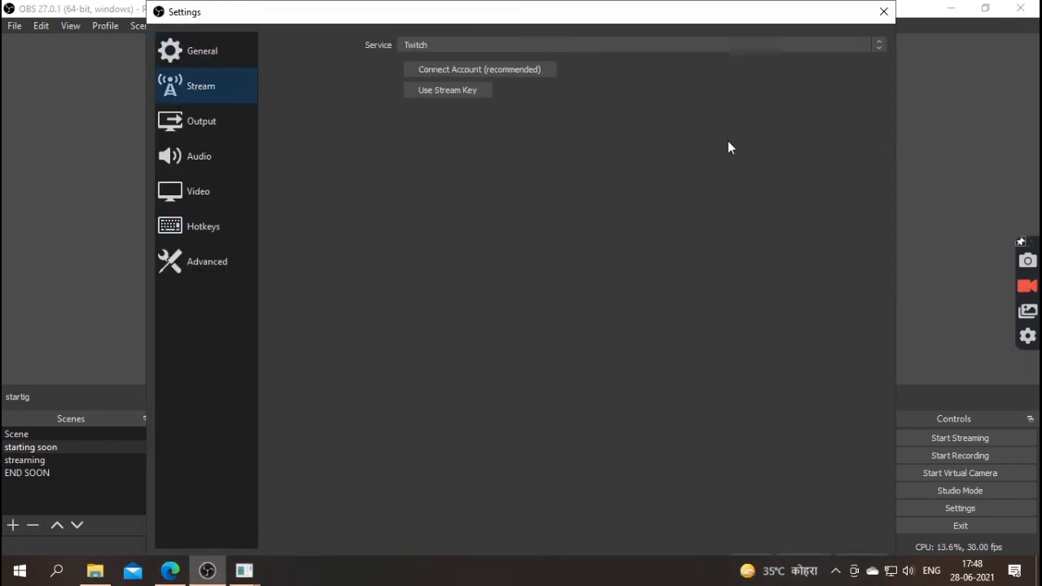
click(592, 45)
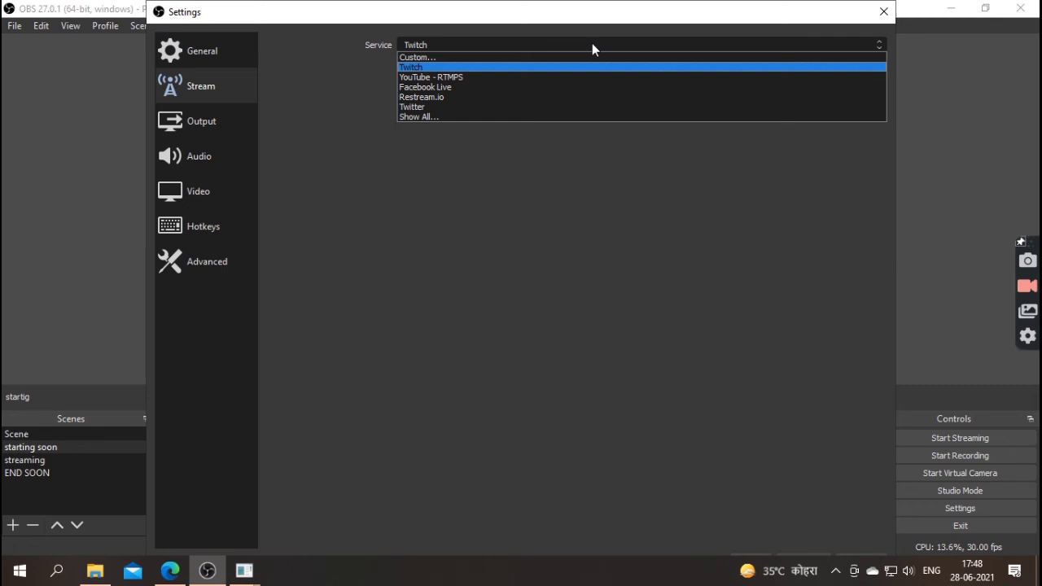
click(515, 79)
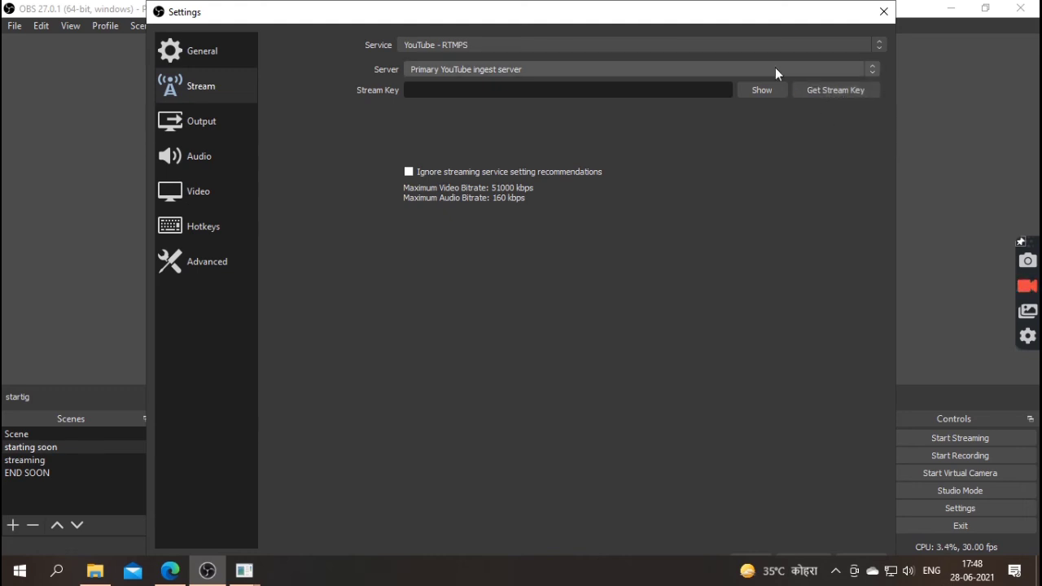
click(854, 90)
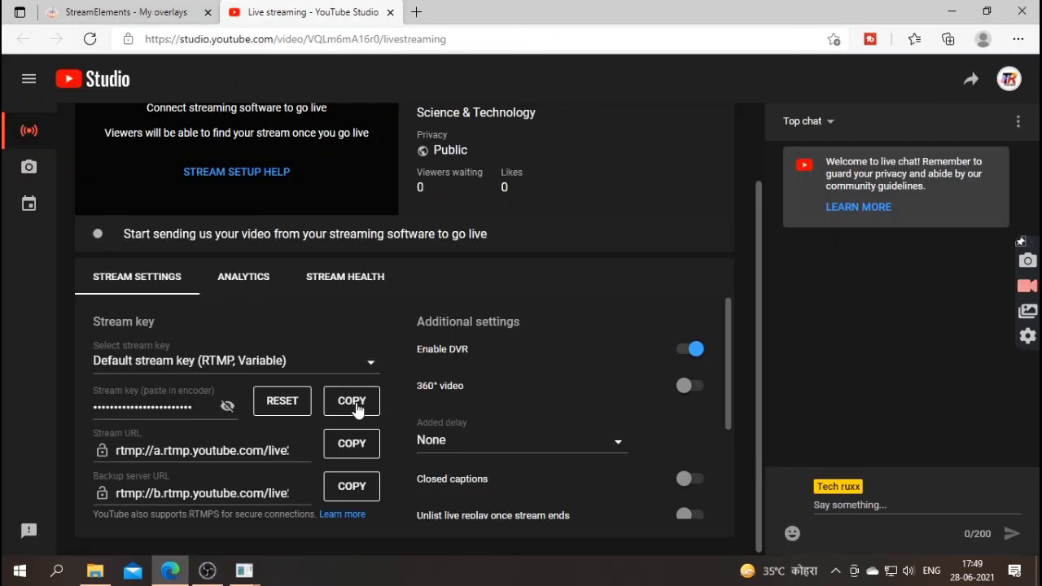
- Copy YouTube Studio's default stream key and go back to OBS
click(356, 407)
click(210, 578)
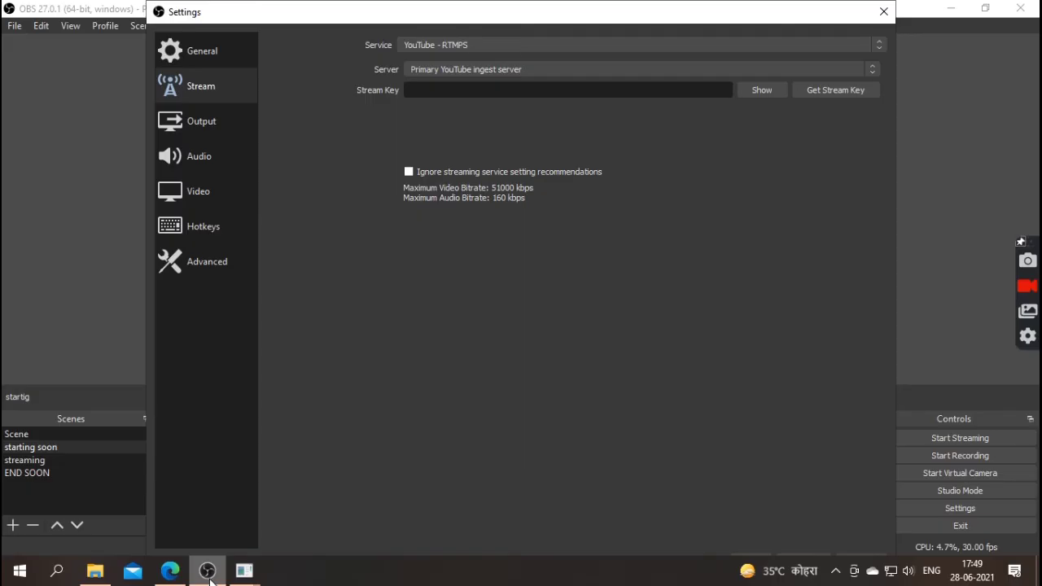
- Paste the YouTube stream key into the Stream Key field, apply the settings, and select the streaming scene
click(484, 89)
key(ctrl+v)
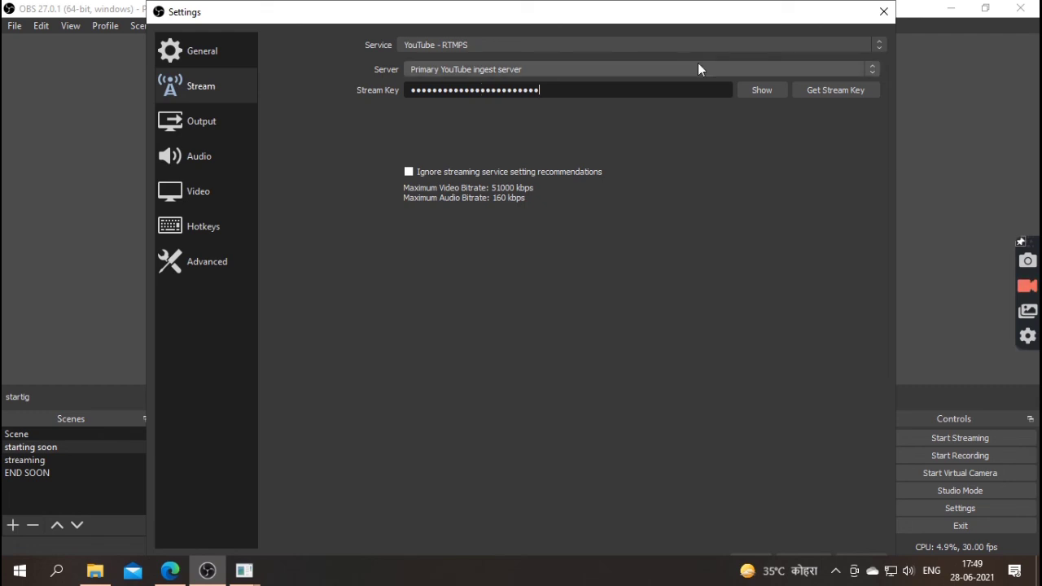
click(861, 558)
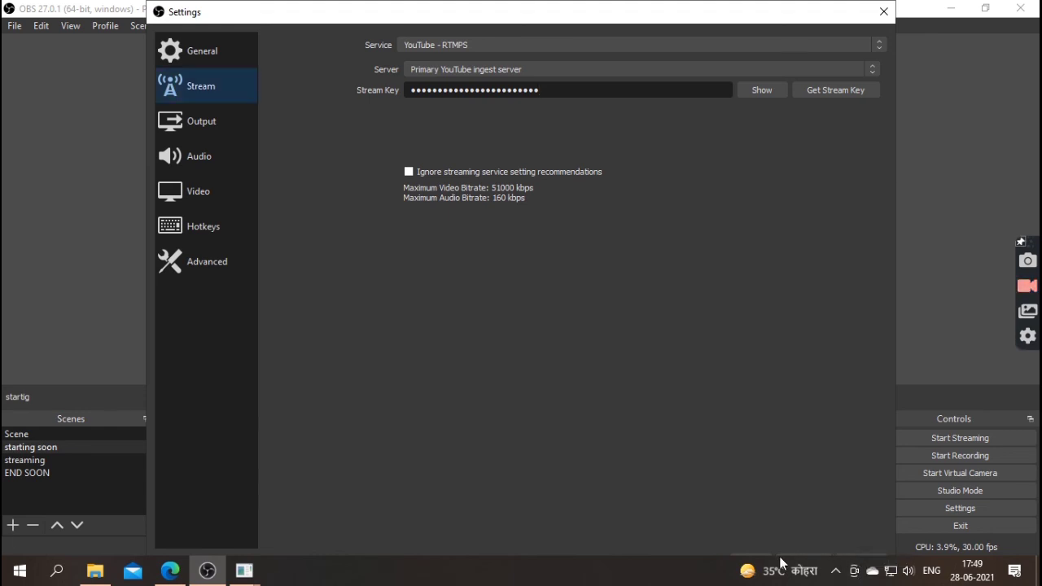
click(756, 558)
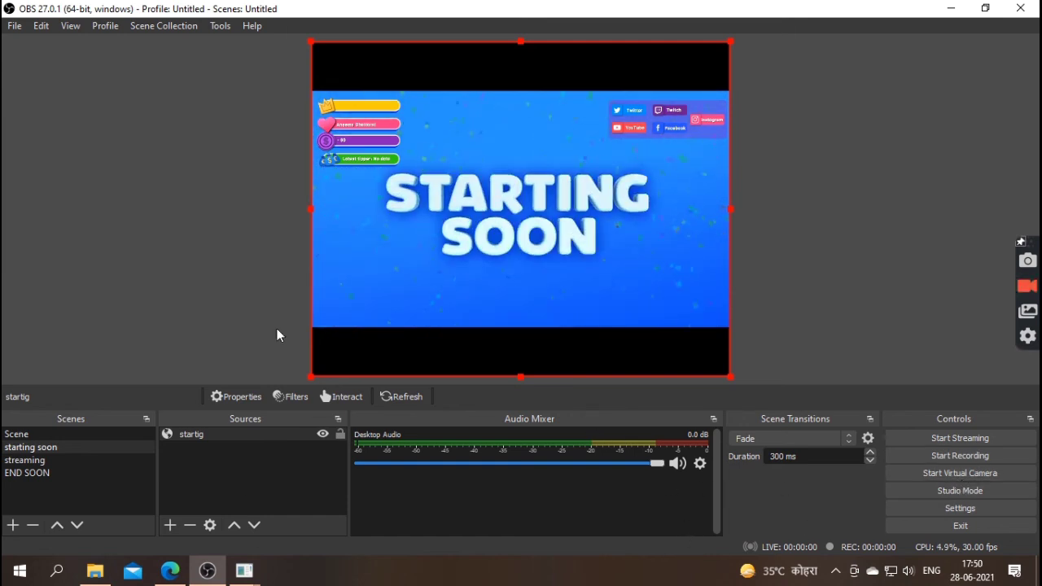
click(97, 461)
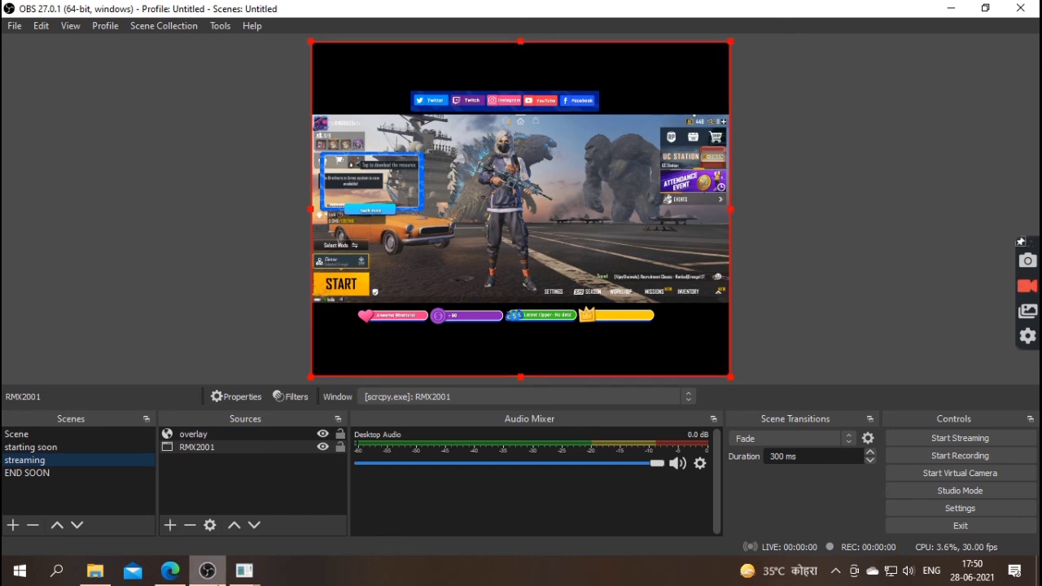
- In the scrcpy phone mirror, switch the game mode to Arena Team Deathmatch on the Inventory map
mouse_move(264, 571)
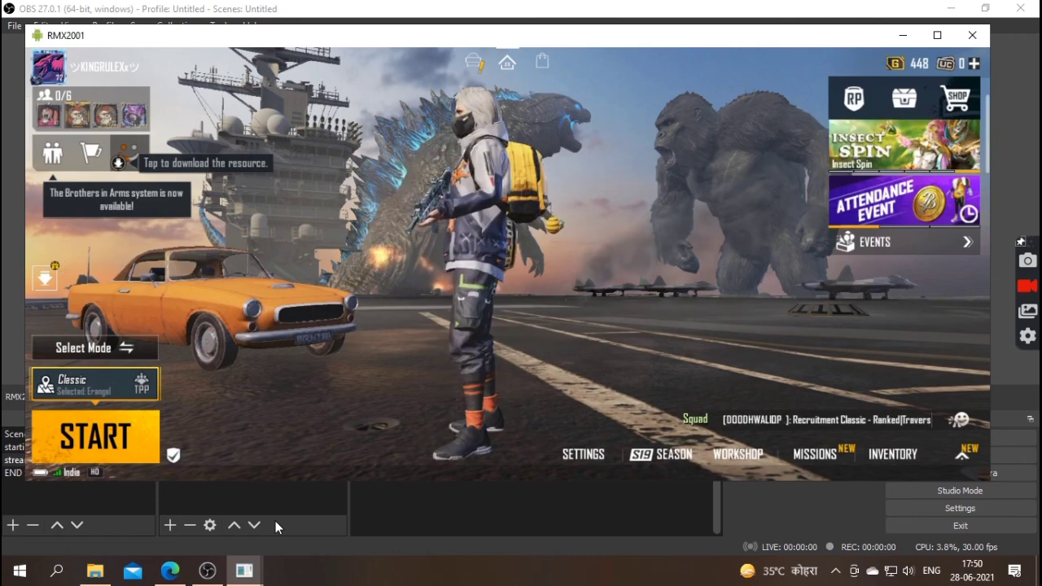
click(275, 521)
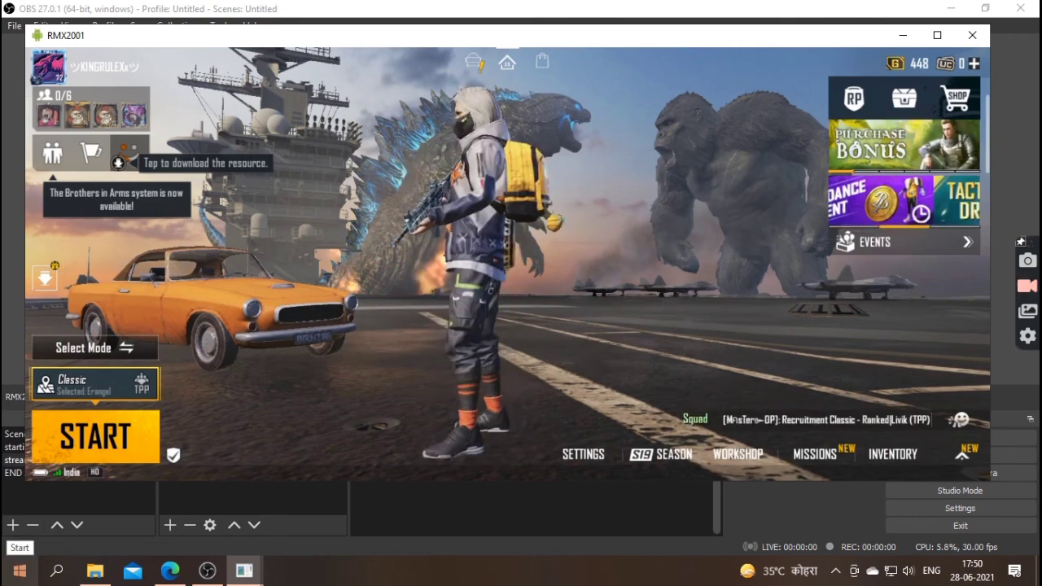
click(135, 381)
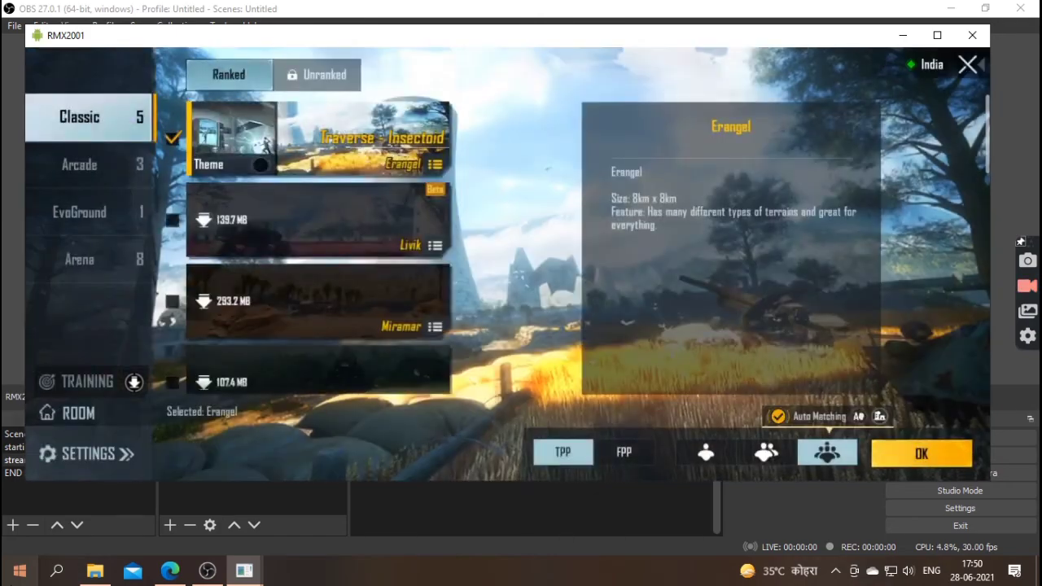
click(79, 259)
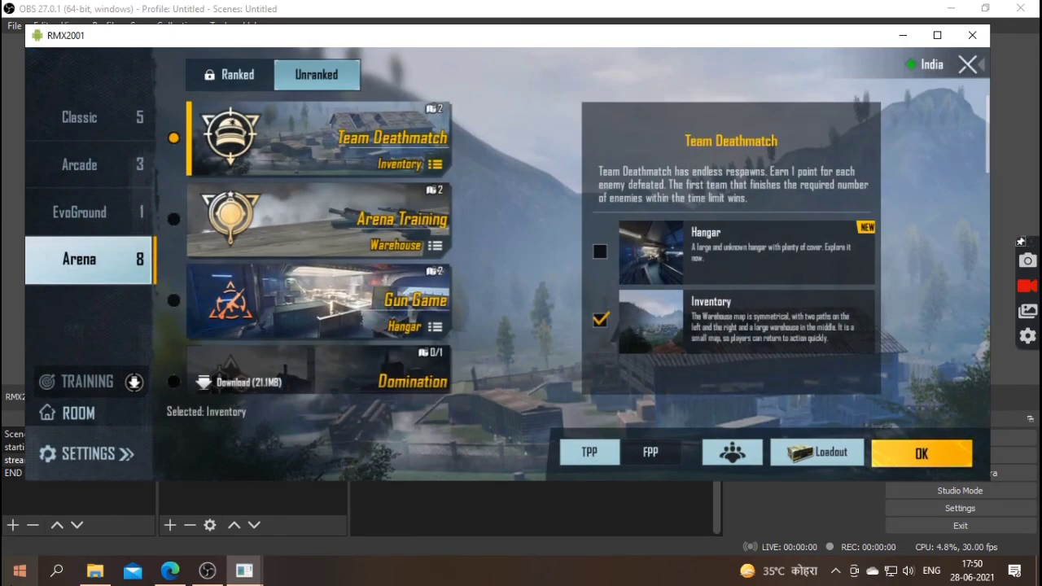
click(921, 454)
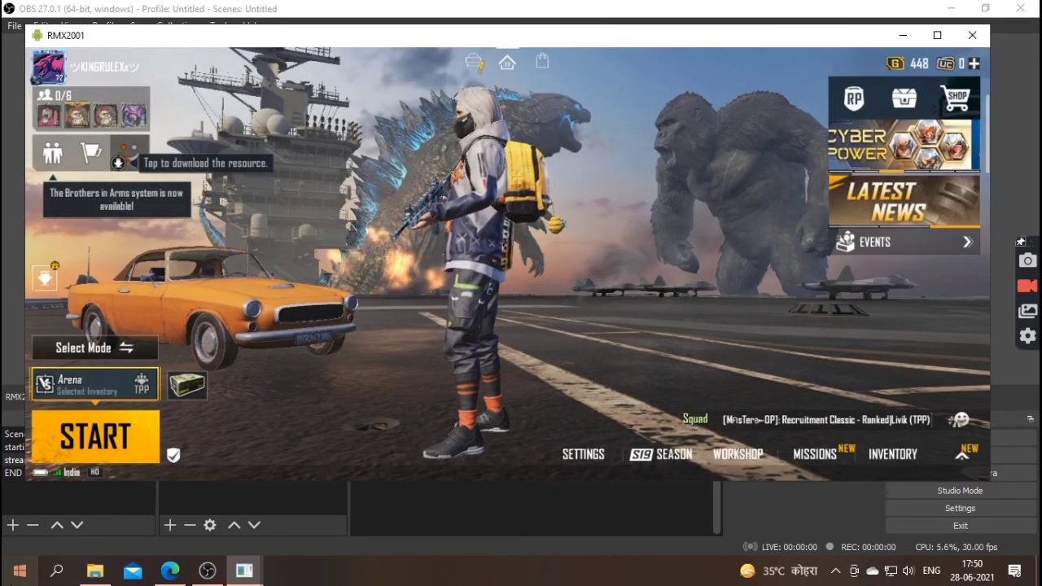